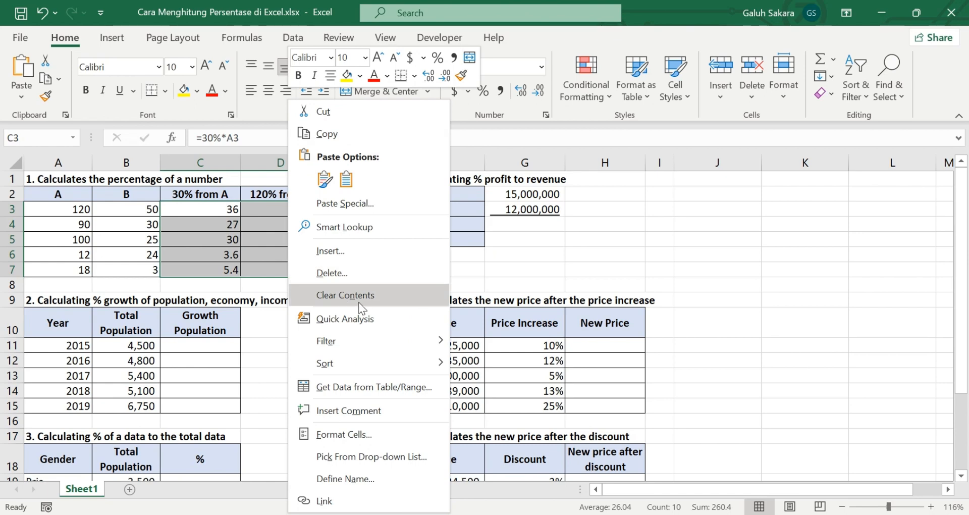
Clear the contents of C3:D7 in the 30% from A and 120% from B columns.
click(359, 301)
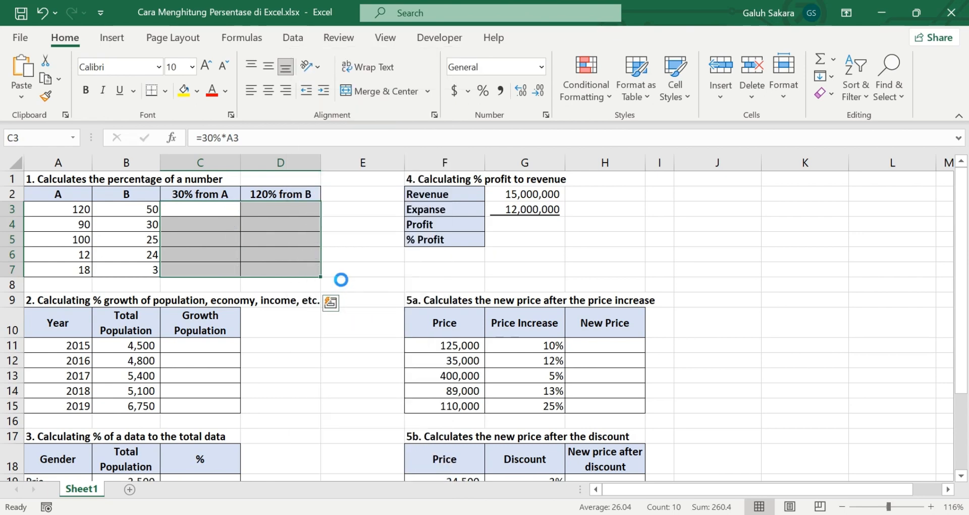
click(400, 368)
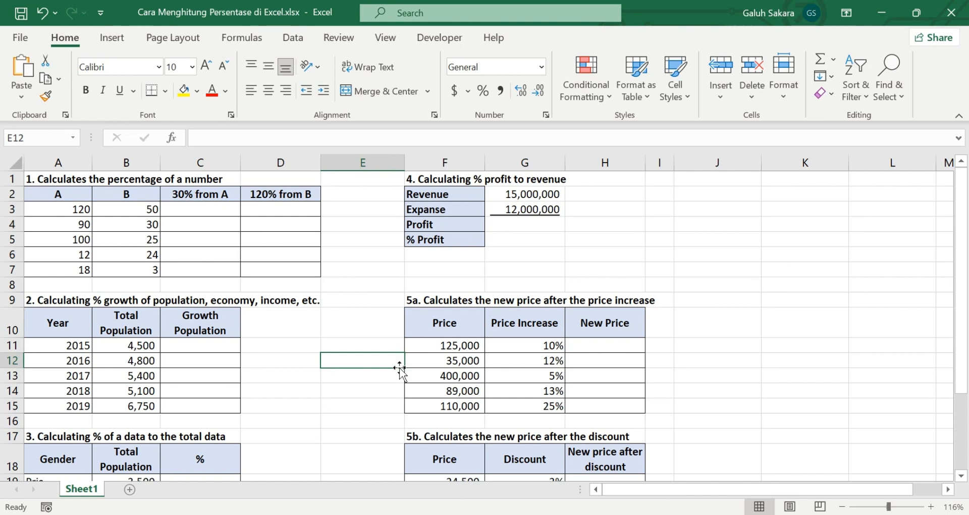
click(342, 271)
click(350, 345)
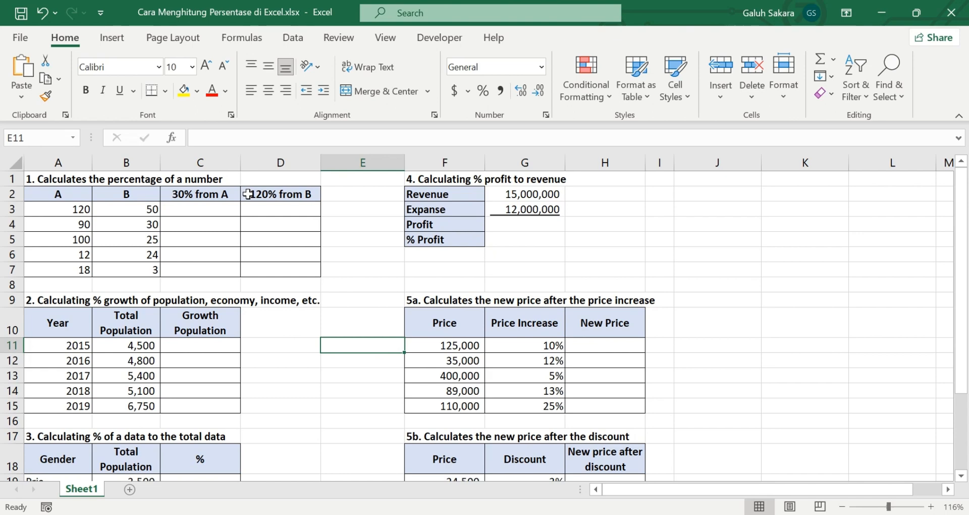
Examine the headings and tables of exercises 1, 2 and 3 on percentages, growth and share of total.
click(187, 176)
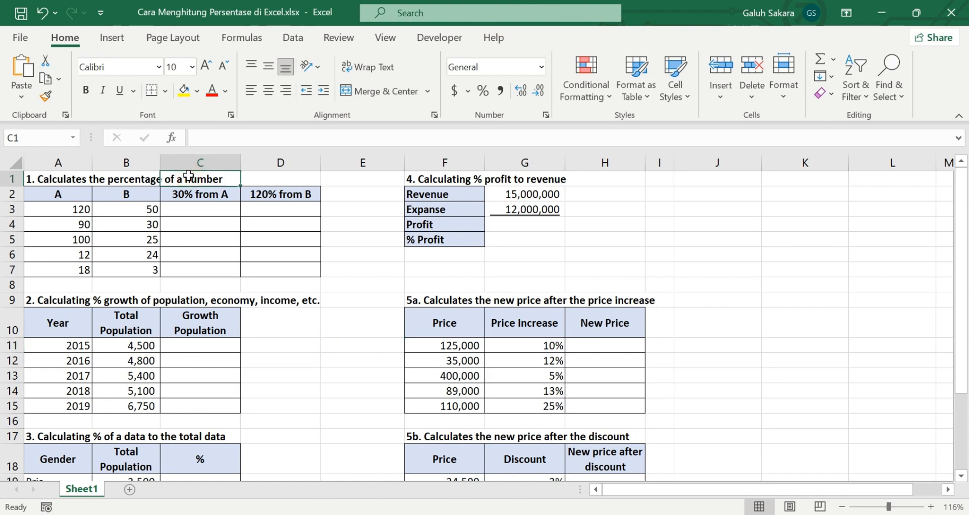
click(80, 179)
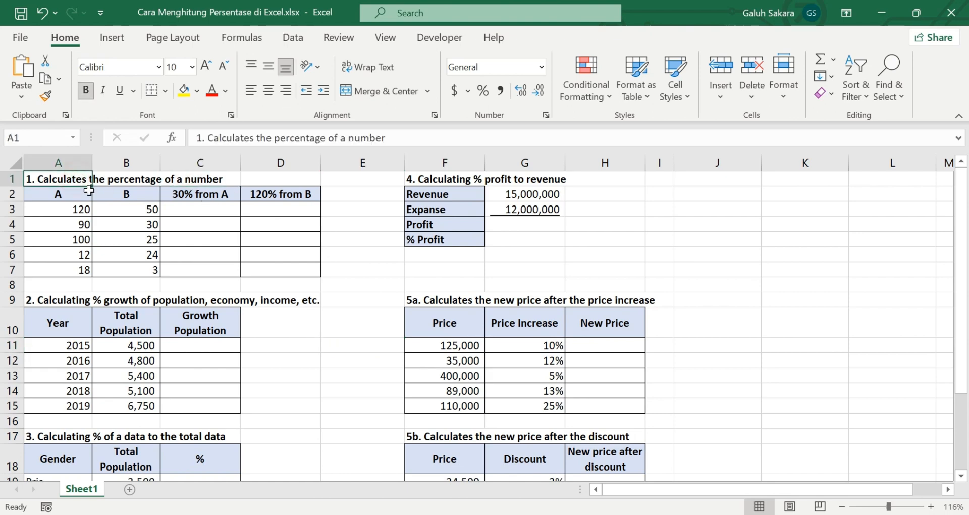
click(62, 298)
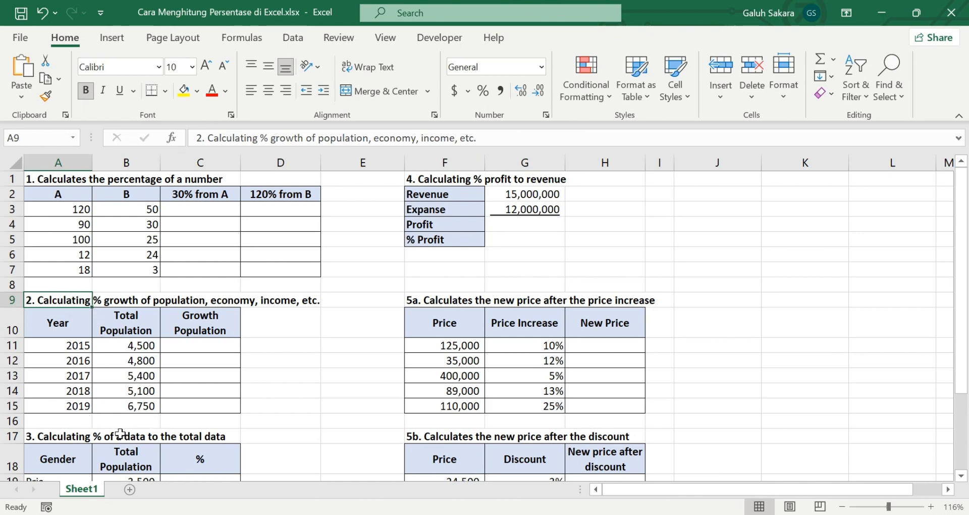
click(82, 433)
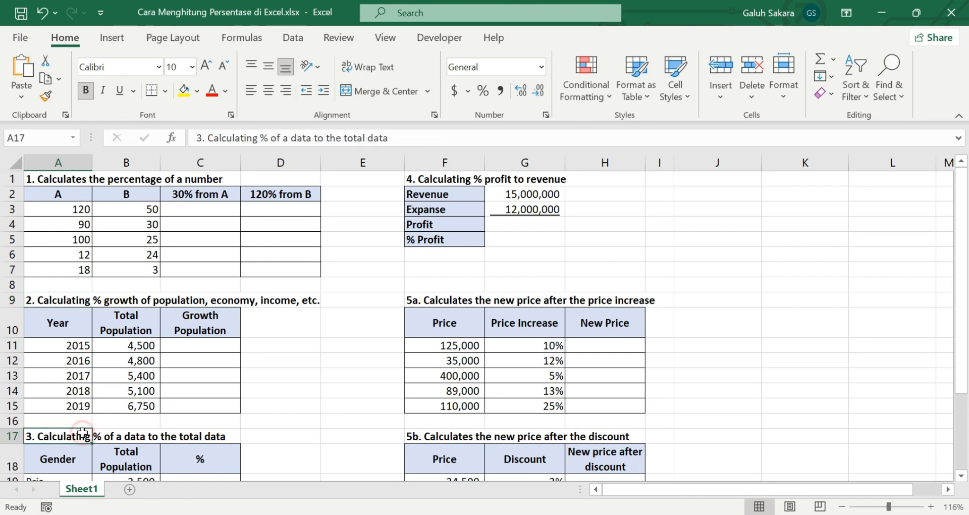
key(Down)
key(Down)
key(Down)
key(Down)
key(Down)
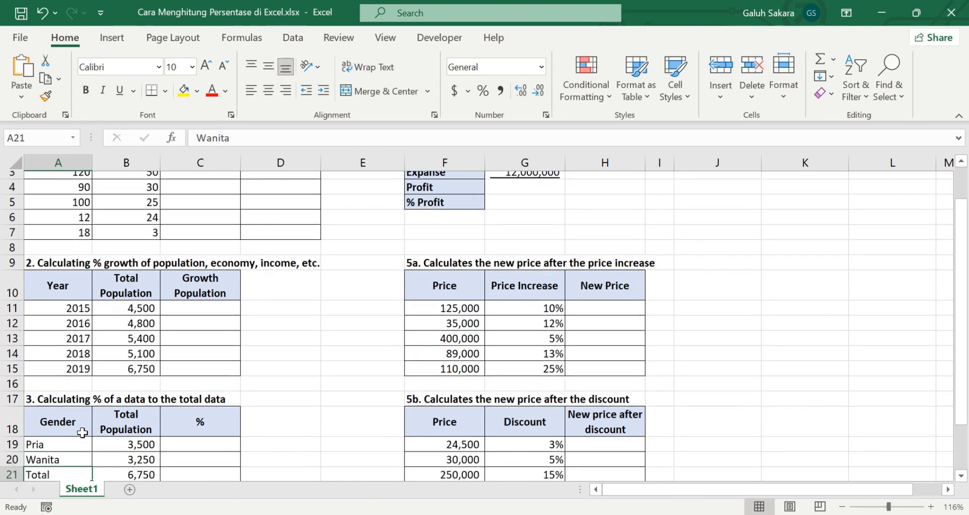
key(Up)
key(Up)
key(Up)
key(Up)
key(Up)
key(Up)
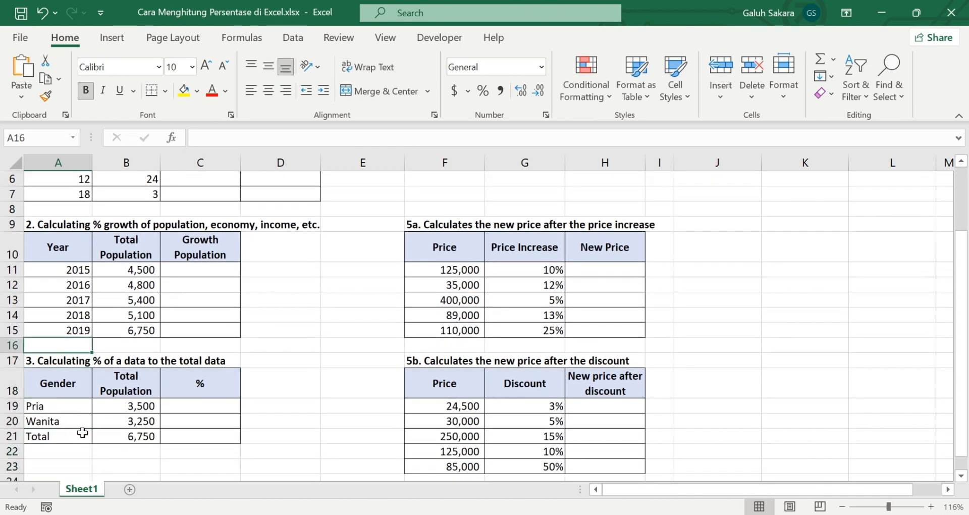
key(Down)
key(Right)
key(Right)
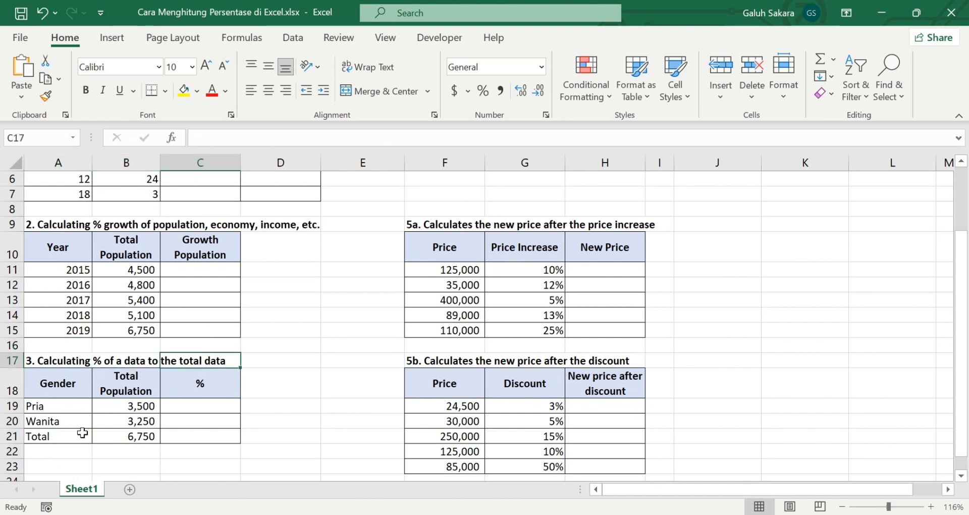
key(Left)
key(Left)
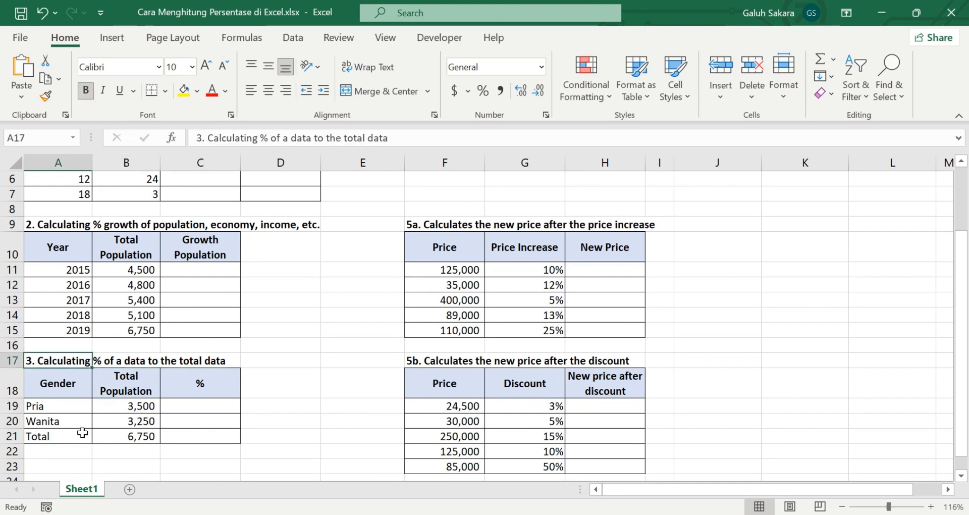
key(Right)
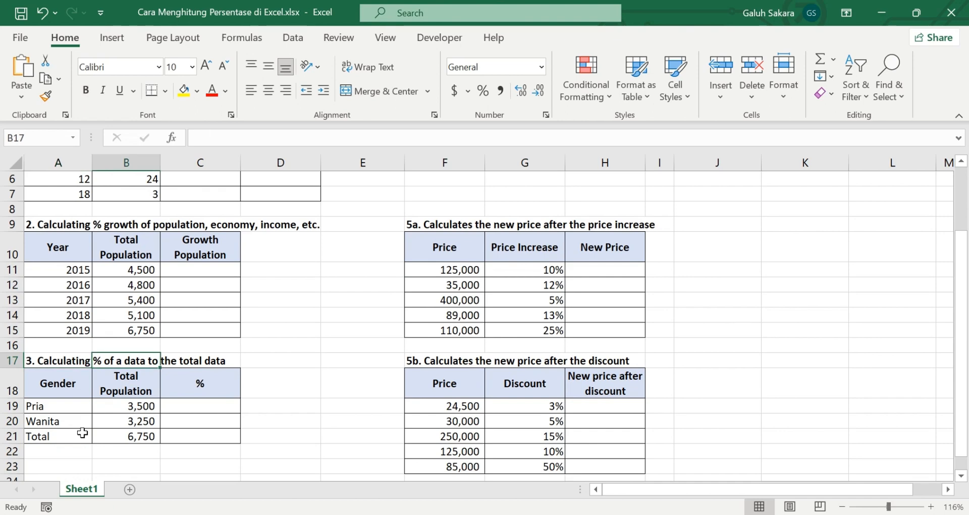
Examine exercise 4 on % profit to revenue, including its Revenue, Expanse, Profit and % Profit rows.
key(Right)
key(Right)
key(Right)
key(Right)
key(Right)
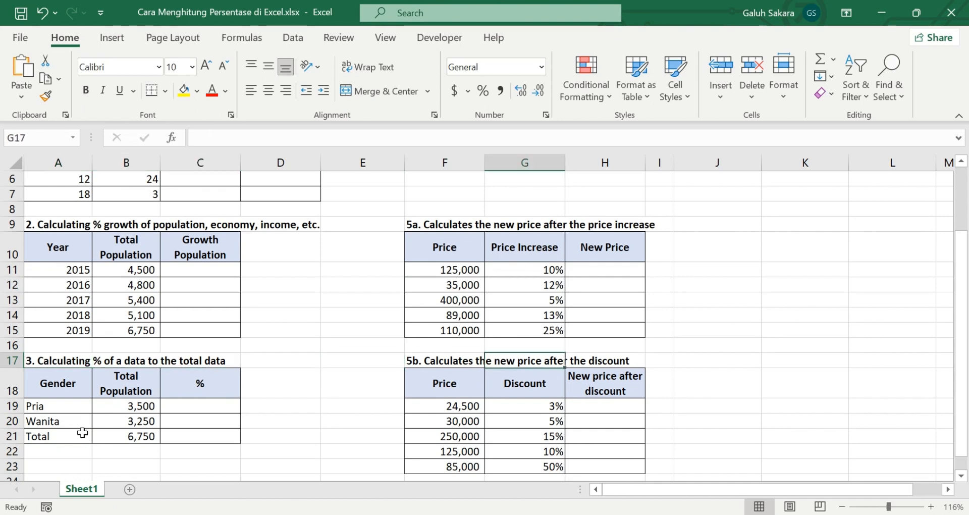
key(Left)
key(Up)
key(Up)
key(Up)
key(Up)
key(Up)
key(Up)
key(Up)
key(Up)
key(Up)
key(Up)
key(Up)
key(Up)
key(Up)
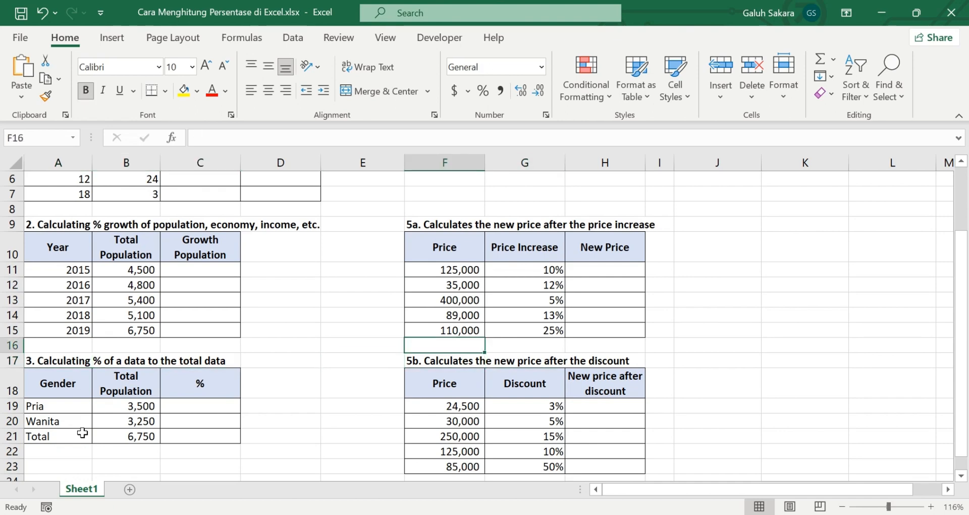
key(Up)
key(Up)
key(Up)
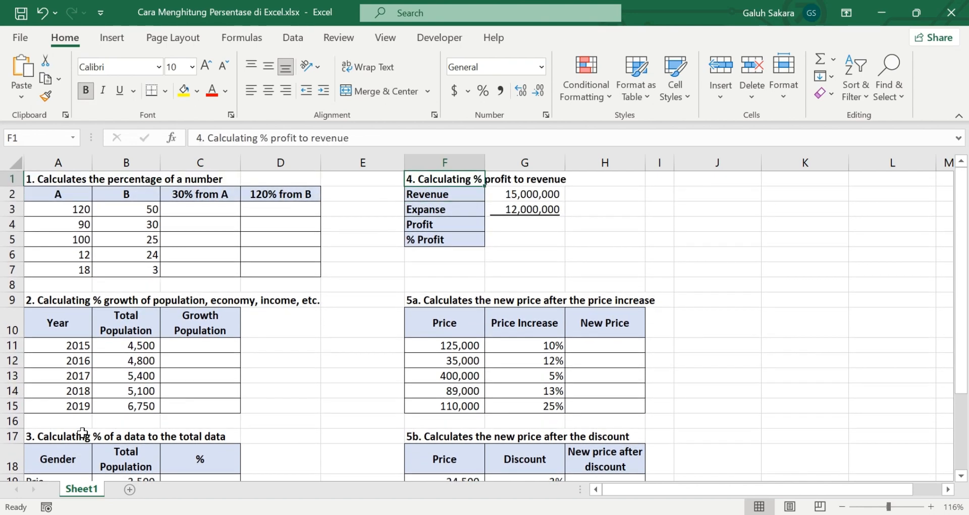
key(Down)
key(Up)
key(Down)
key(Down)
key(Down)
key(Down)
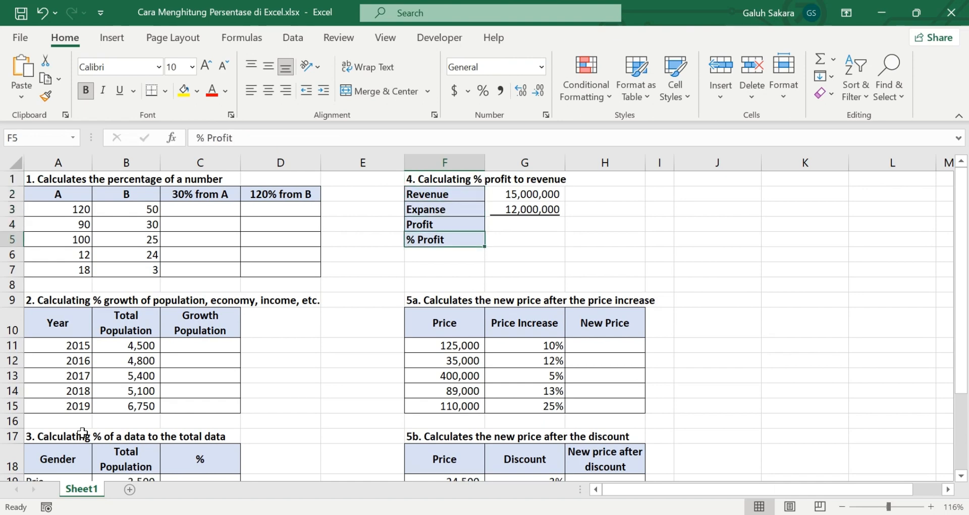
Examine exercises 5a and 5b on new prices after a price increase and after a discount.
key(Down)
key(Down)
key(Down)
key(Down)
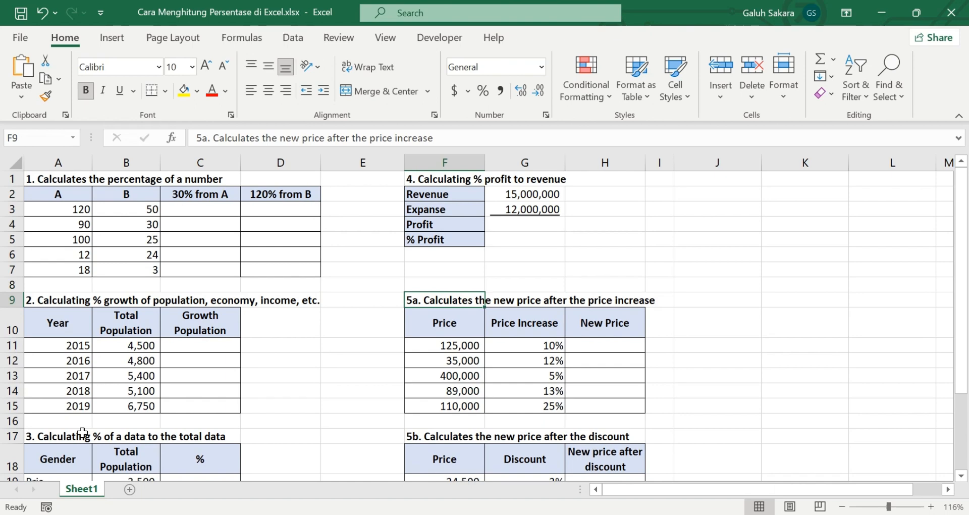
key(Down)
key(Up)
key(Down)
key(Down)
key(Down)
key(Down)
key(Down)
key(Down)
key(Down)
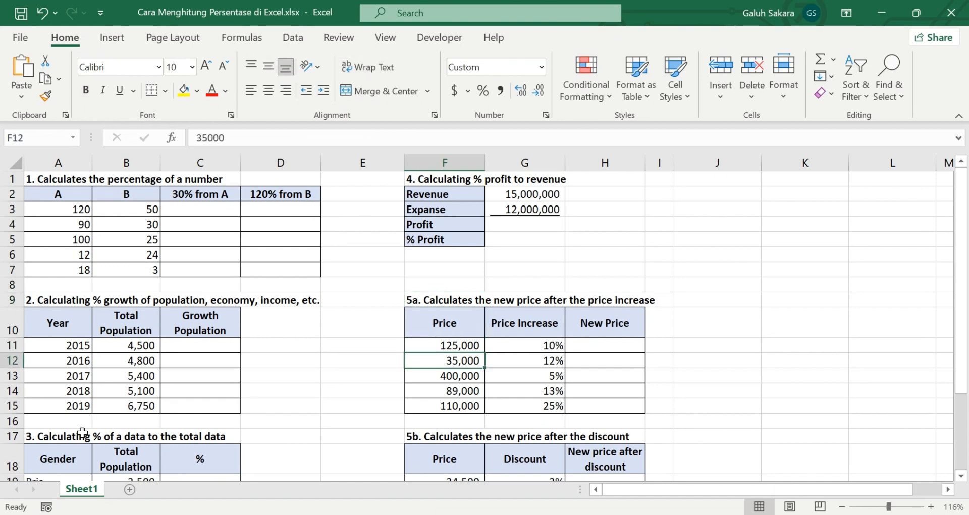
key(Down)
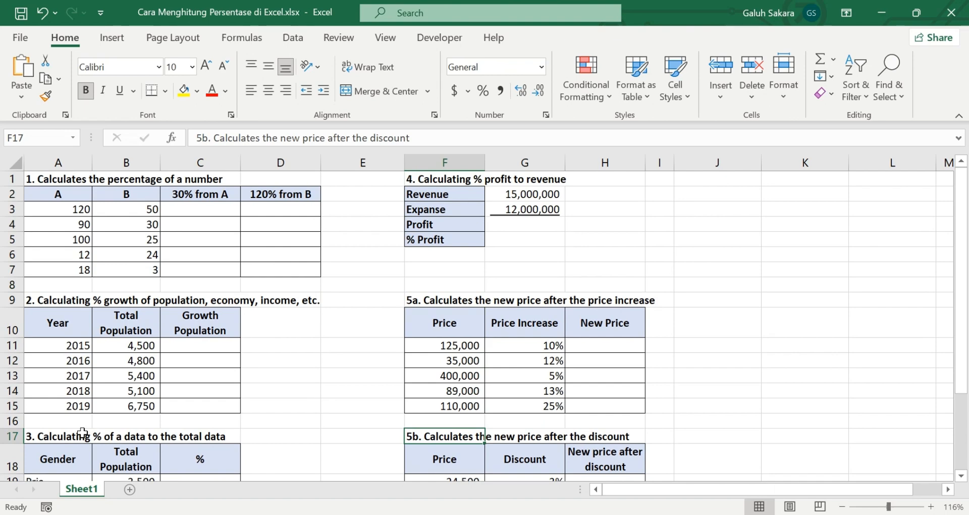
Calculate 30% of column A by entering =30%*A3 in C3 and filling the formula down to C7.
click(187, 212)
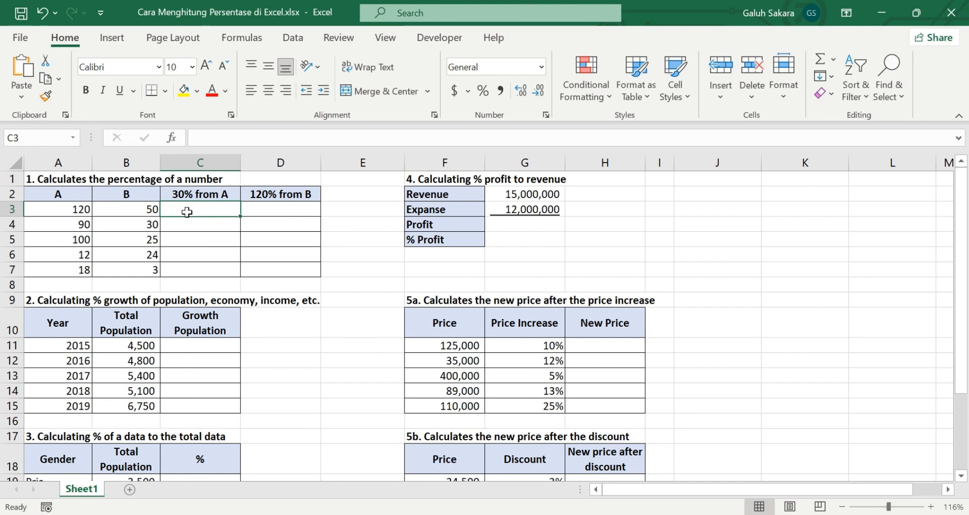
text(=)
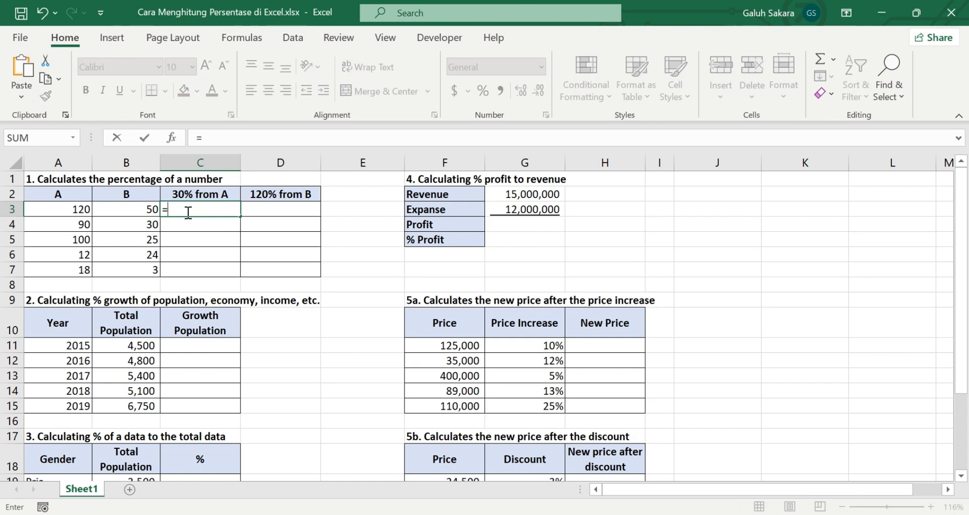
text(30%*)
click(83, 210)
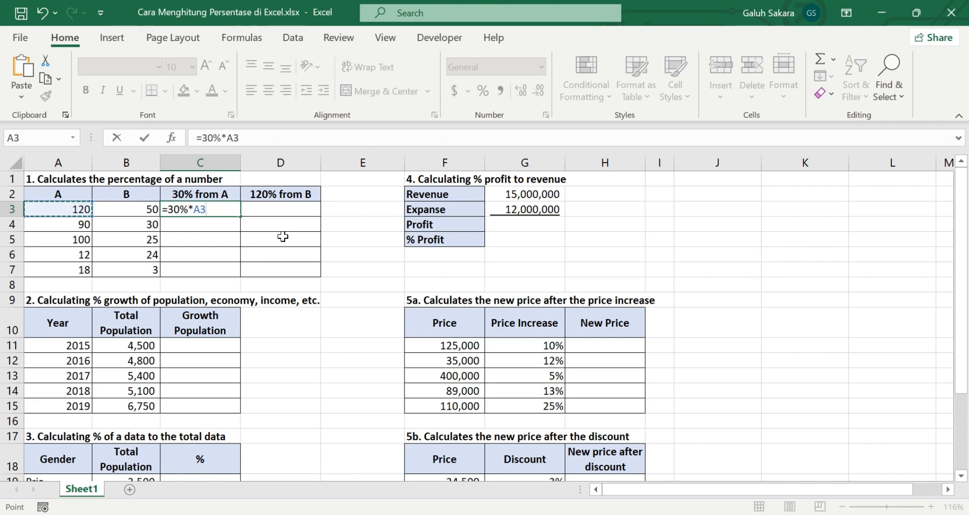
key(Return)
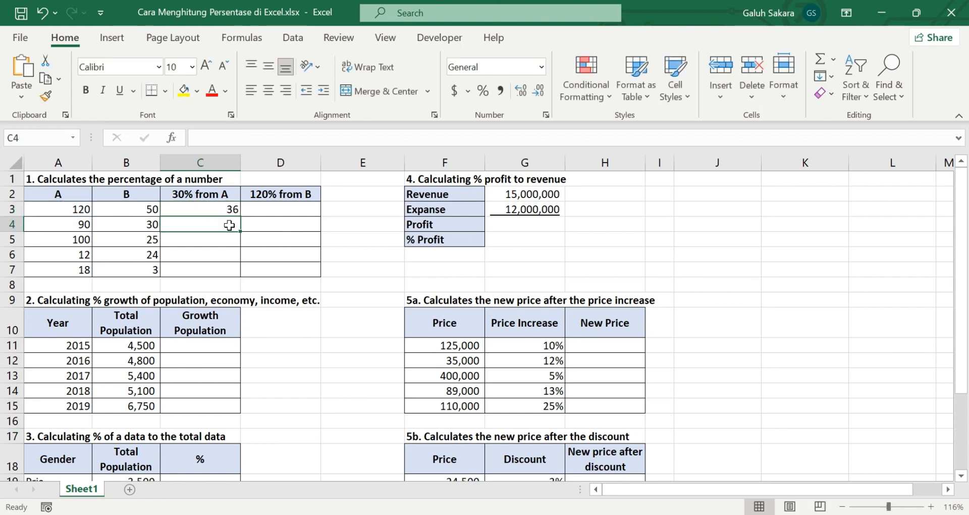
click(225, 204)
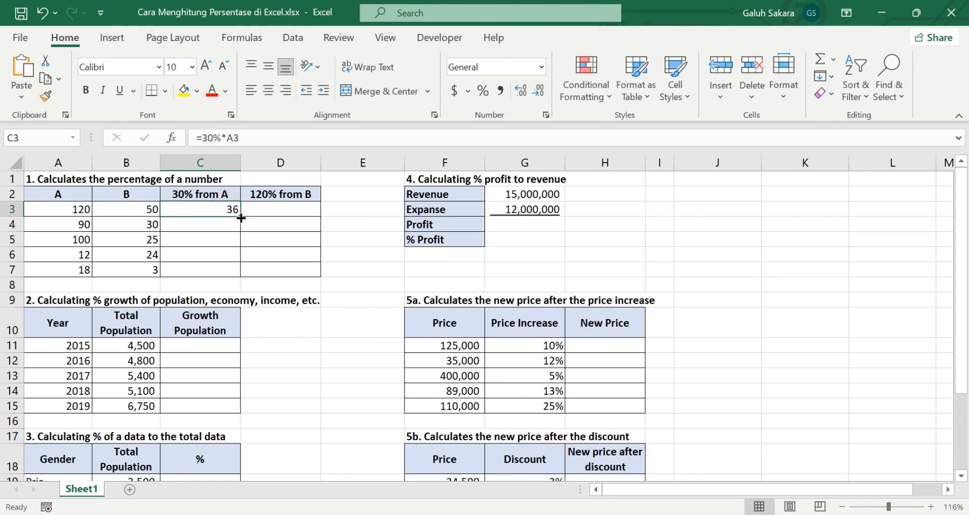
drag(240, 218, 242, 276)
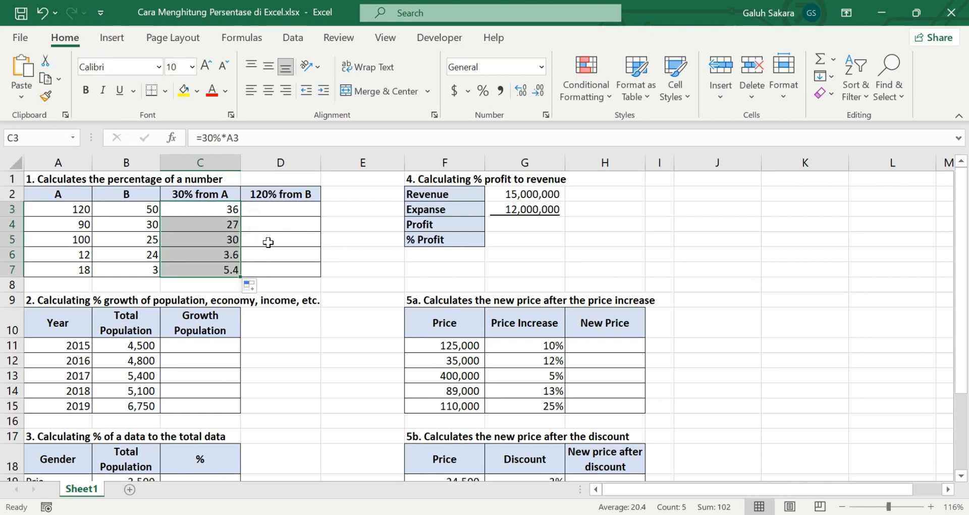
Calculate 120% of column B by entering =120%*B3 in D3 and filling the formula down to D7.
click(274, 209)
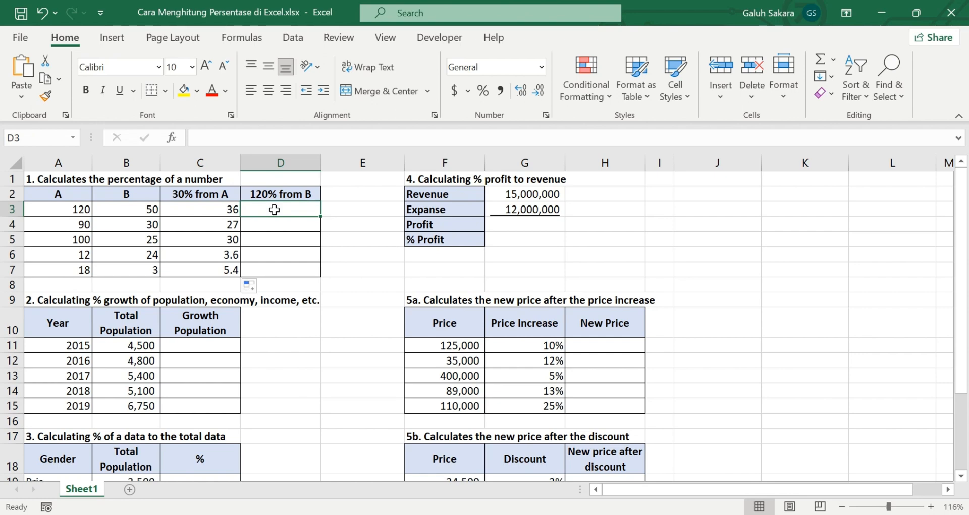
text(=120)
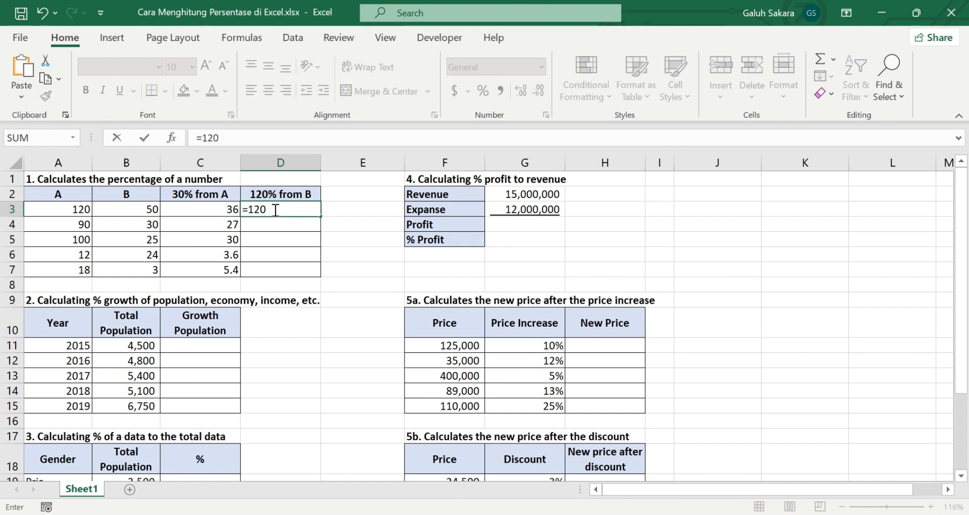
text(%*)
click(138, 209)
key(Return)
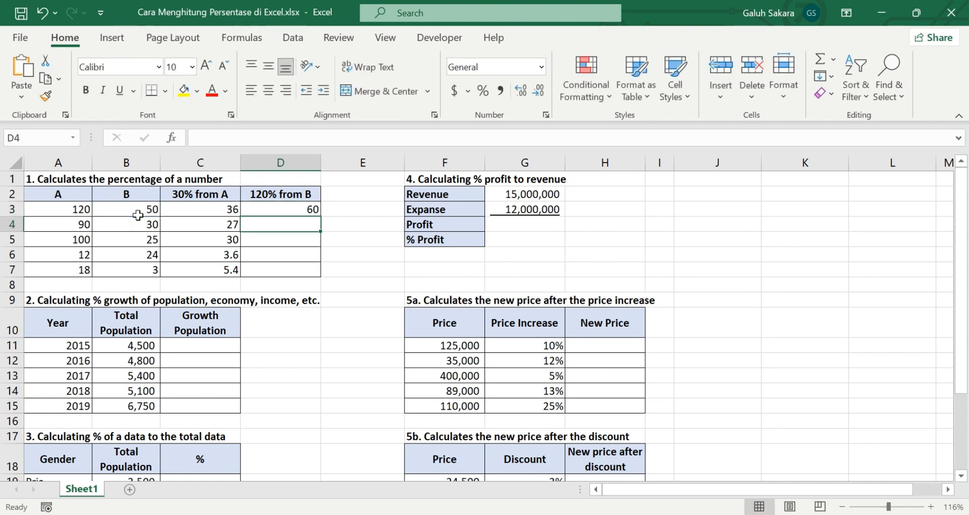
click(316, 208)
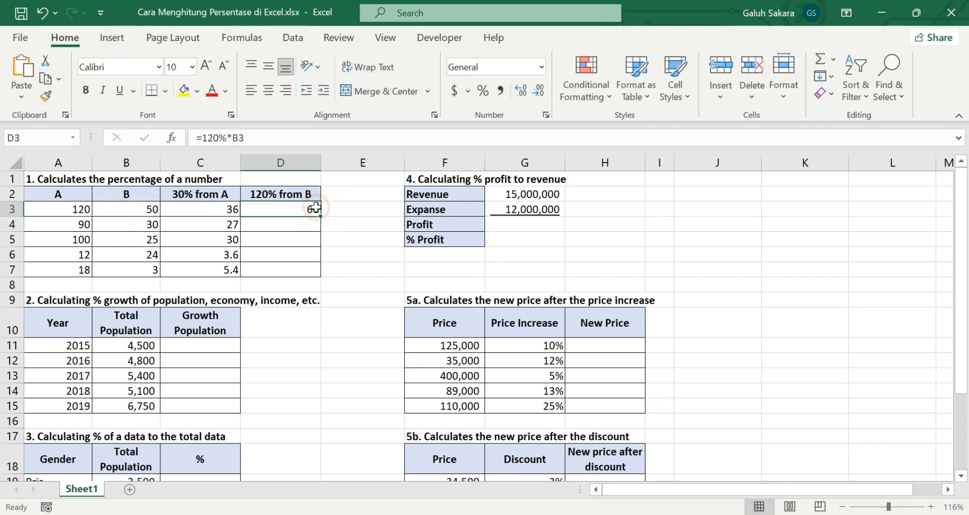
drag(320, 216, 320, 277)
click(360, 246)
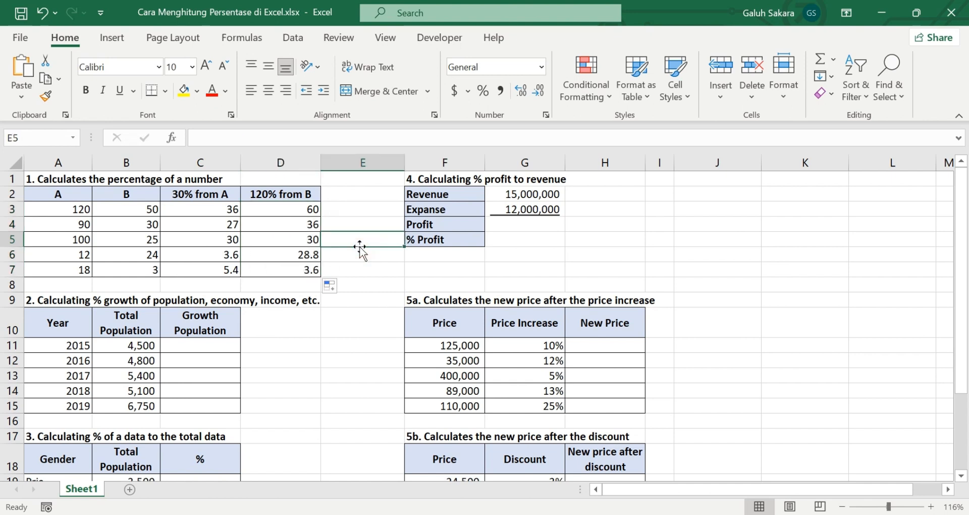
click(311, 213)
click(313, 226)
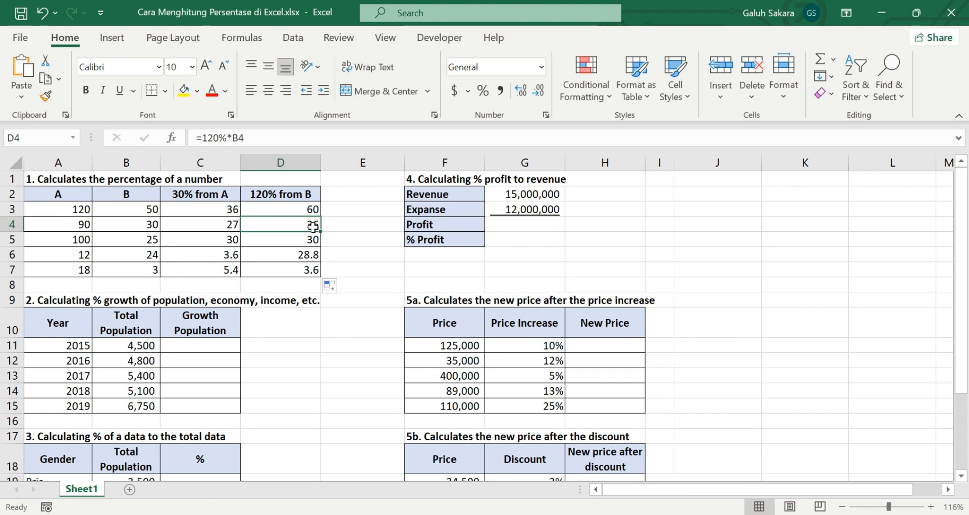
Calculate the 2016 population growth in C12 of exercise 2 with the formula =(B12-B11)/B11.
click(217, 356)
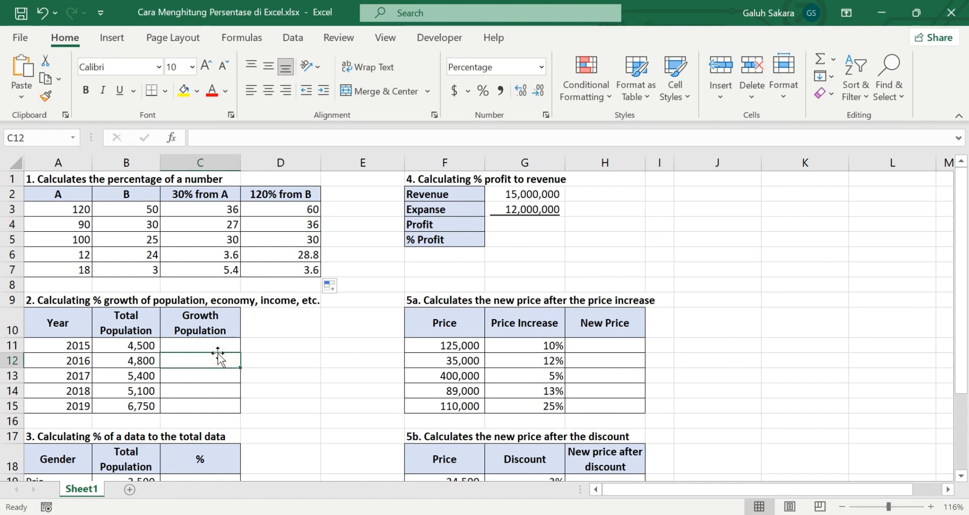
click(223, 344)
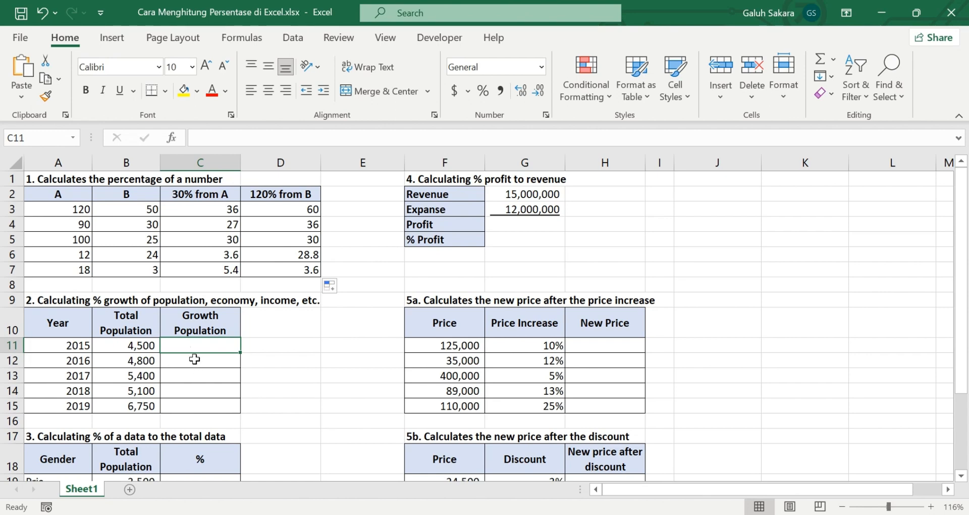
click(194, 362)
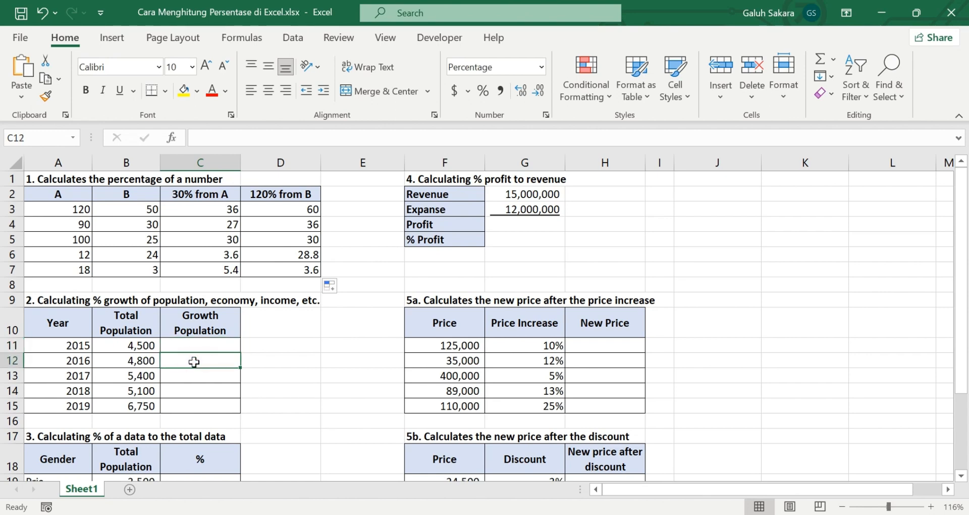
text(=)
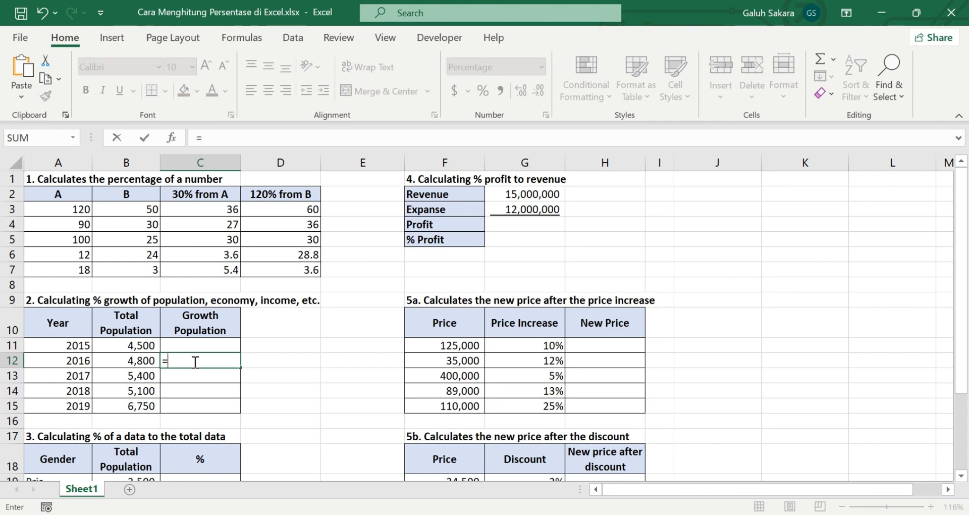
text(()
click(143, 361)
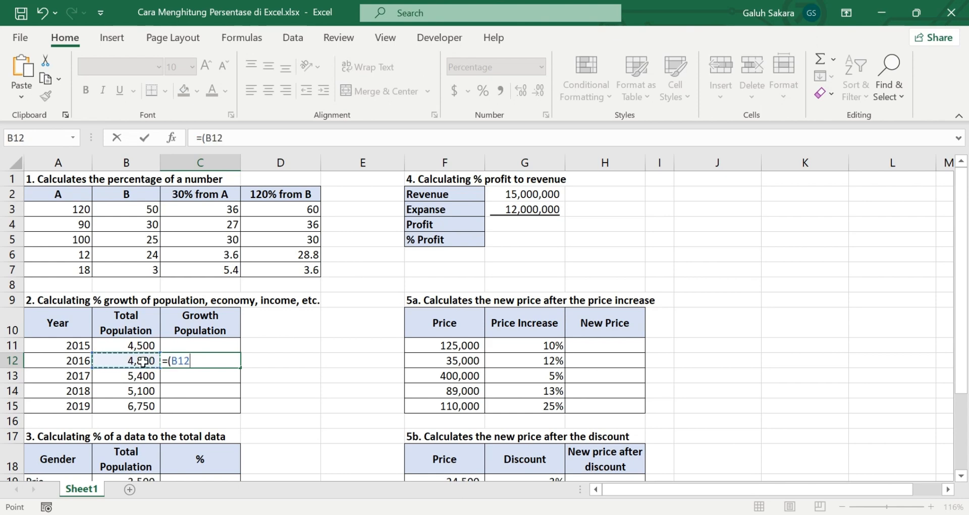
text(-)
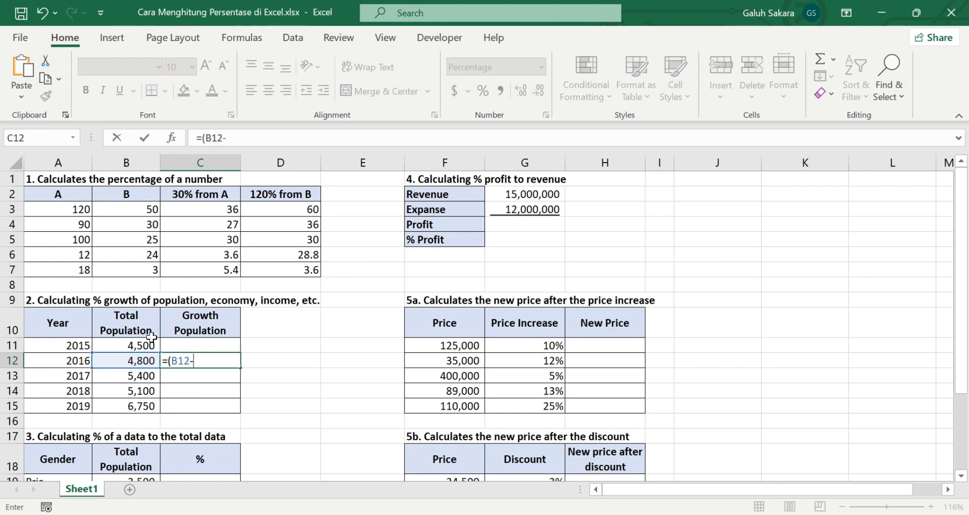
click(150, 338)
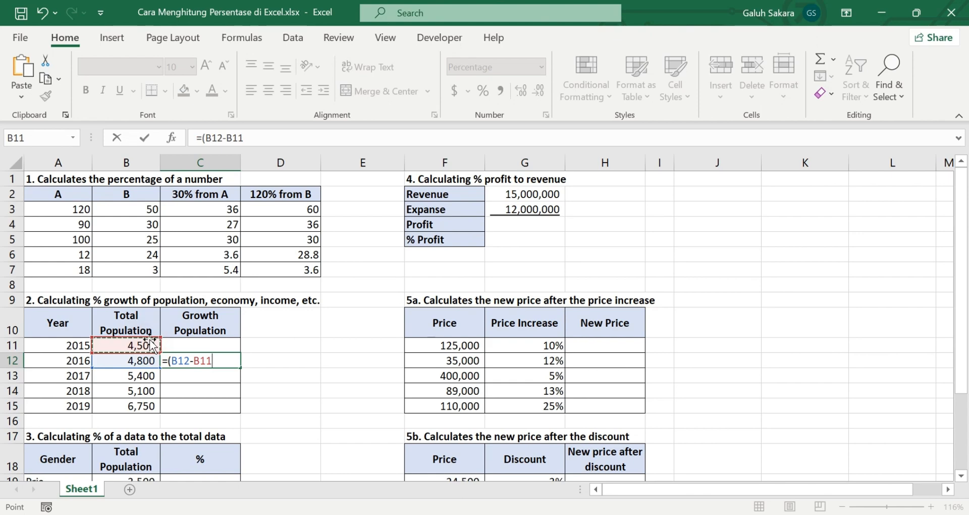
text()/)
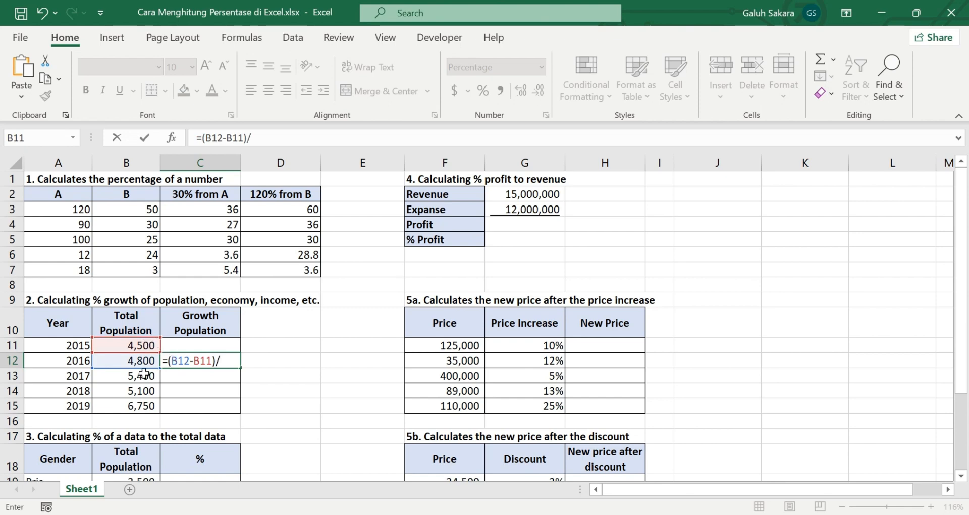
click(140, 344)
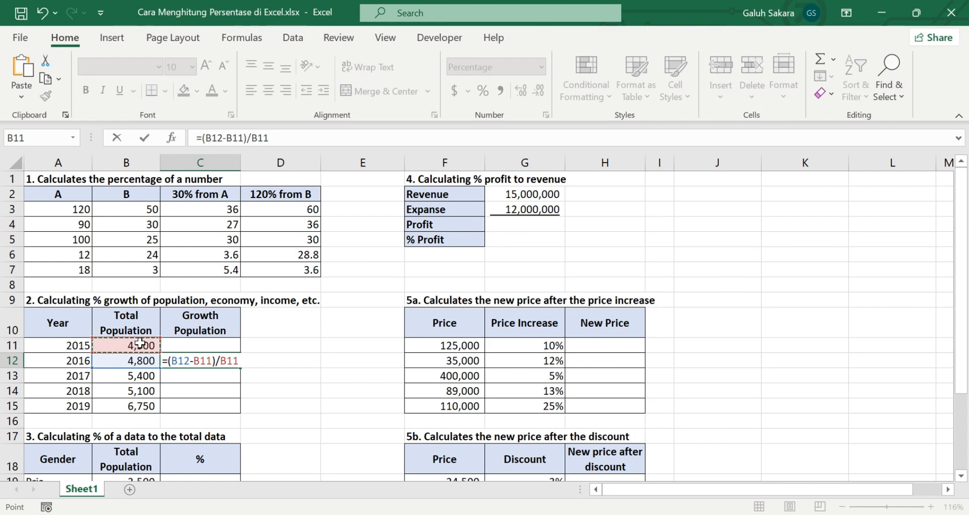
key(Return)
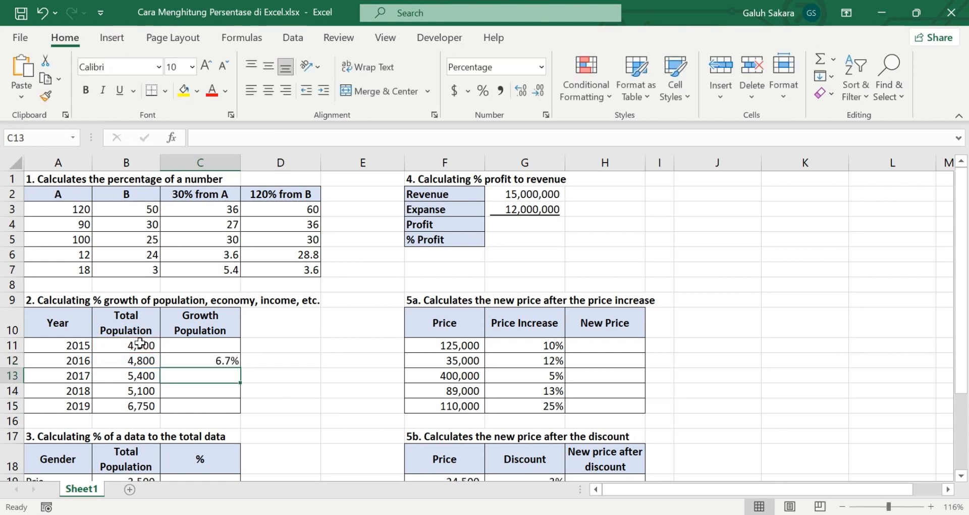
Fill the population growth formula from C12 down to C15 and check the copied formula in C13.
click(228, 361)
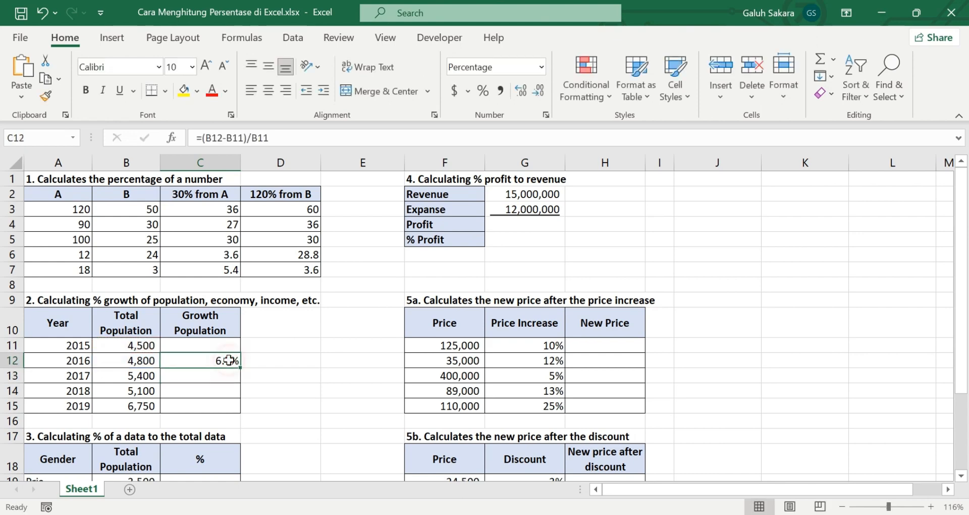
drag(240, 368, 243, 409)
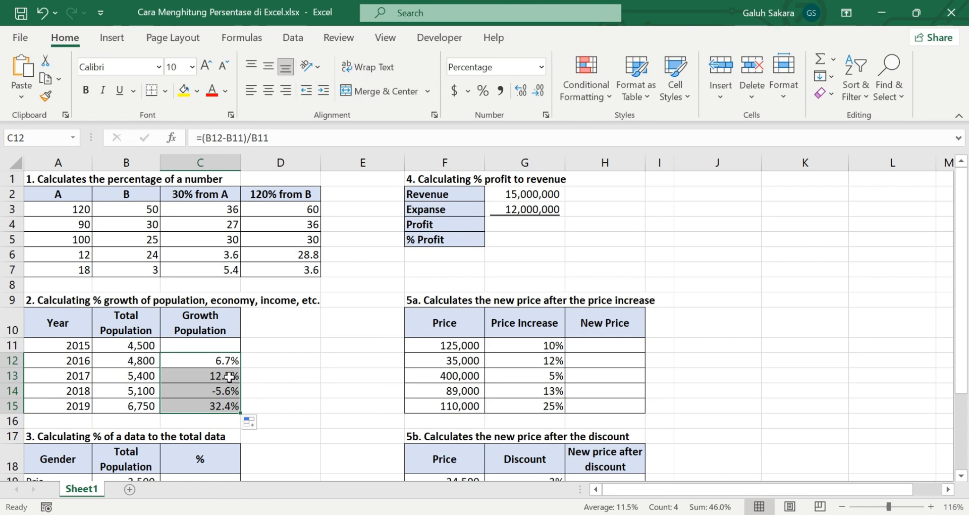
click(229, 376)
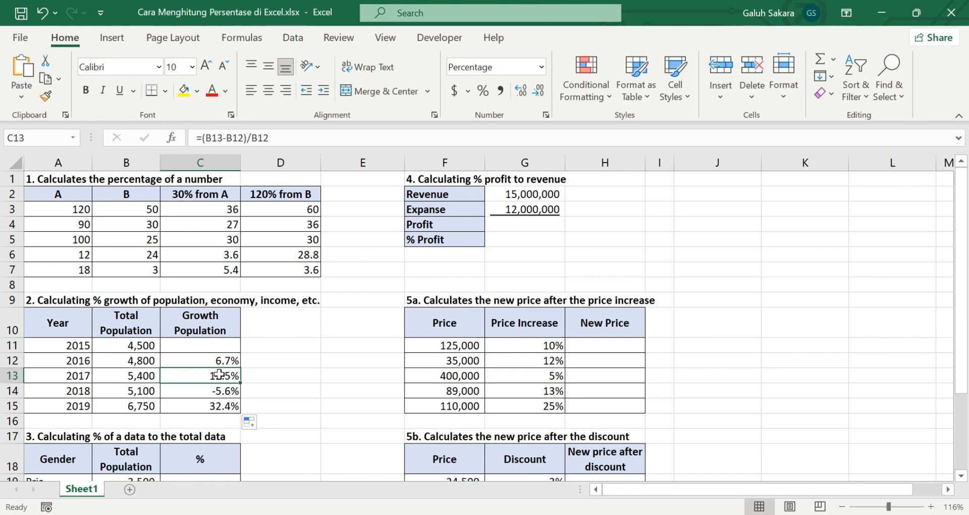
click(262, 403)
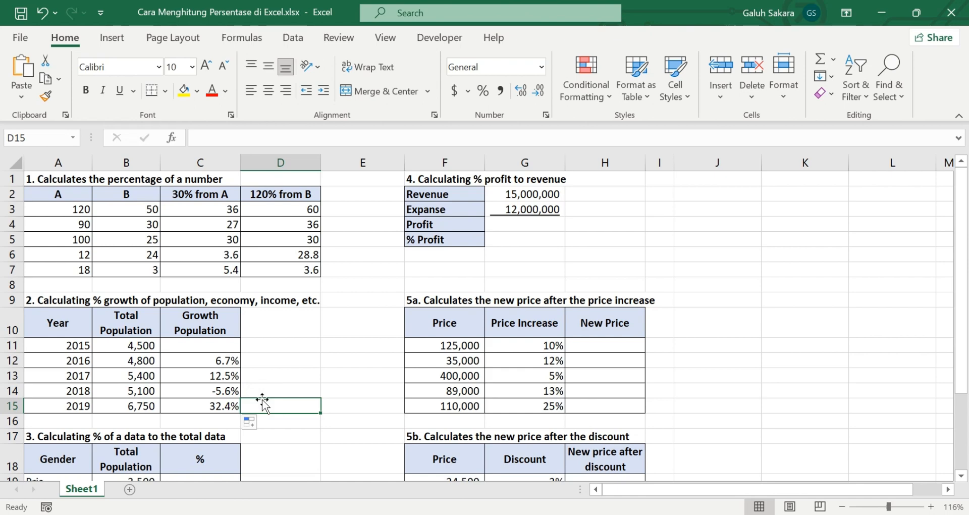
Clear the total population in B21 of exercise 3 and recalculate it with =SUM(B19:B20).
key(Down)
key(Down)
key(Down)
key(Down)
key(Down)
key(Down)
key(Down)
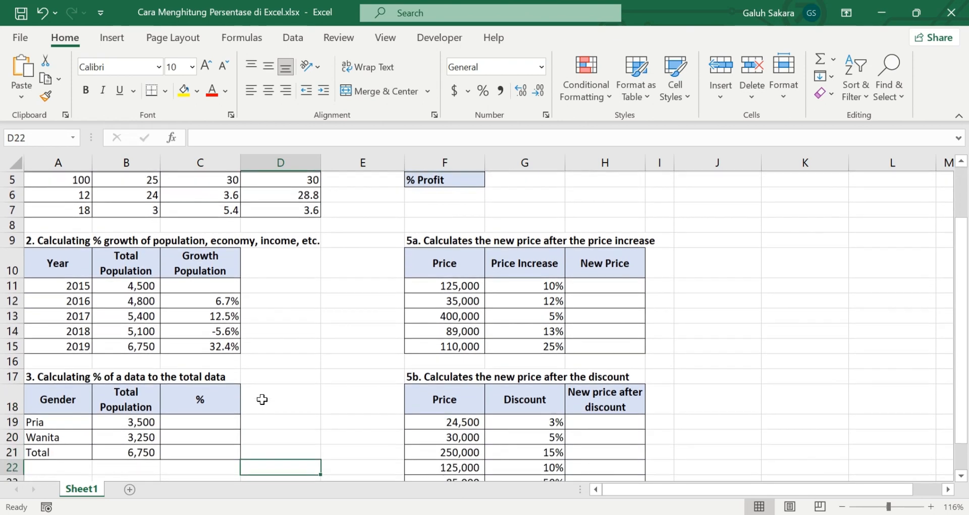
key(Up)
key(Up)
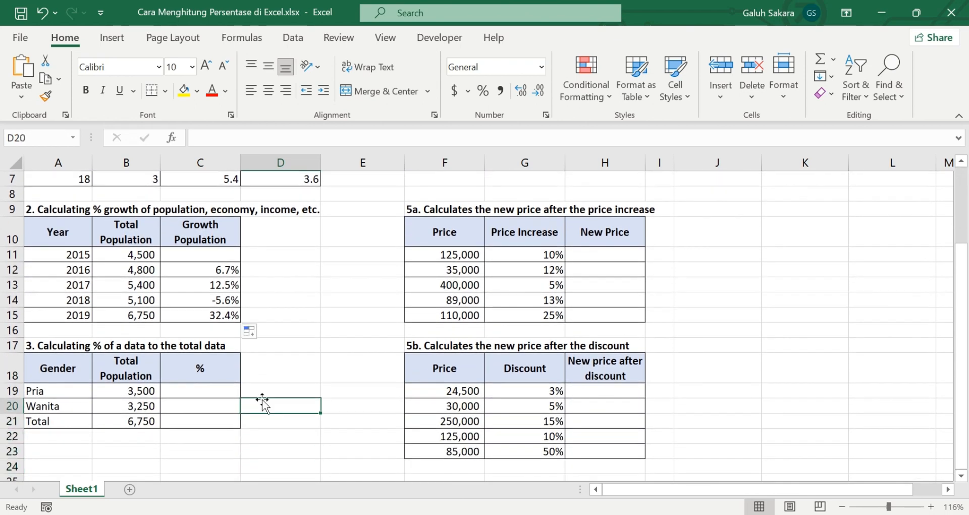
key(Up)
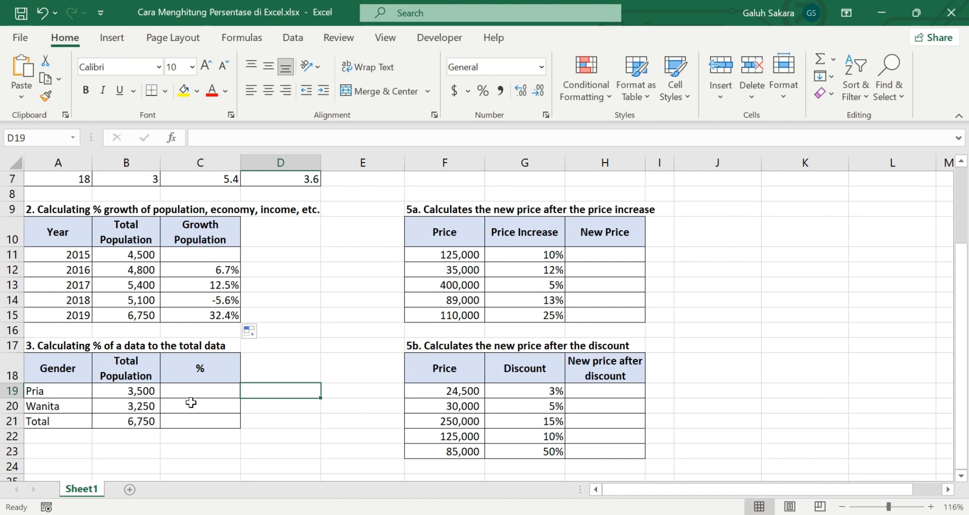
click(144, 421)
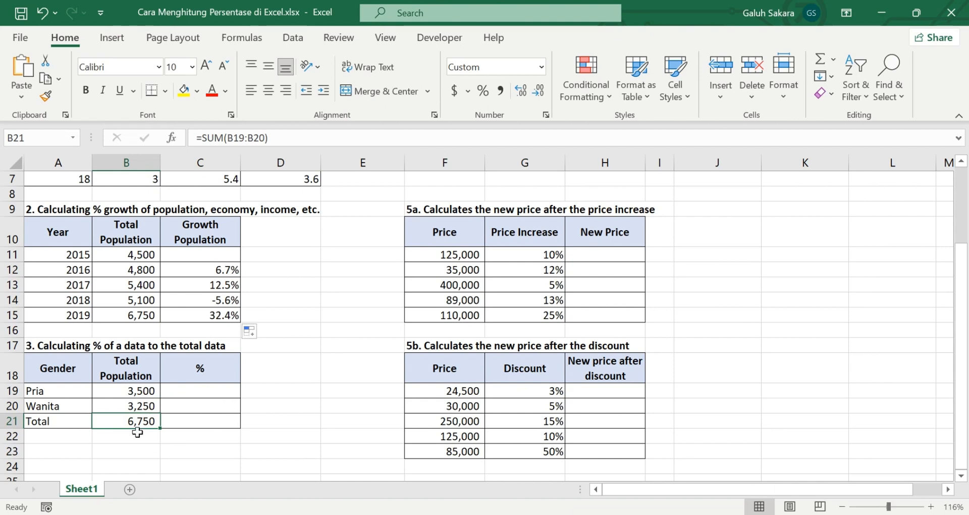
key(ctrl+z)
click(129, 454)
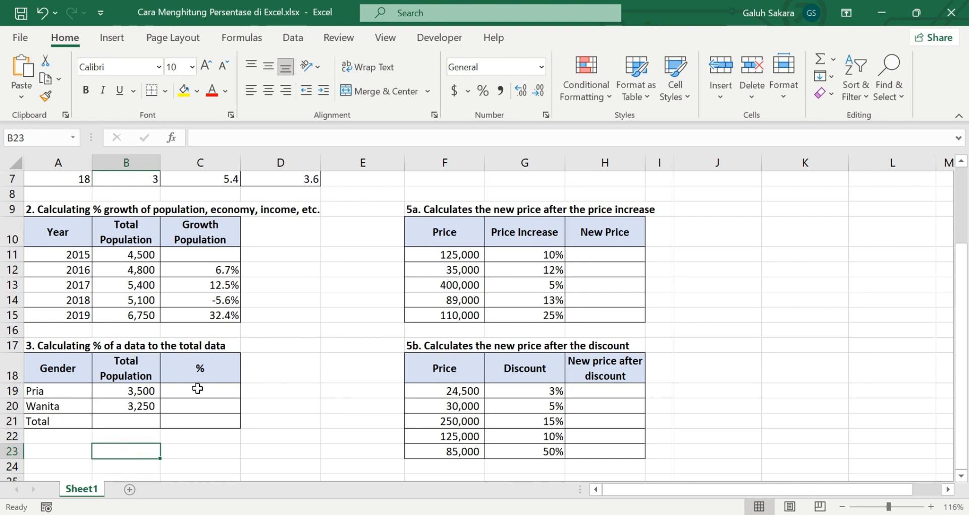
click(139, 420)
text(=sum()
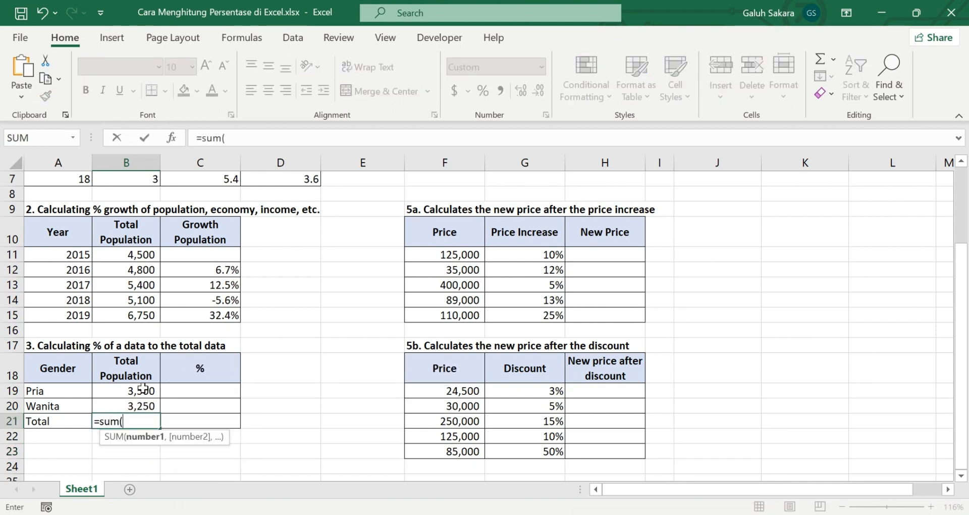
drag(141, 390, 143, 400)
text())
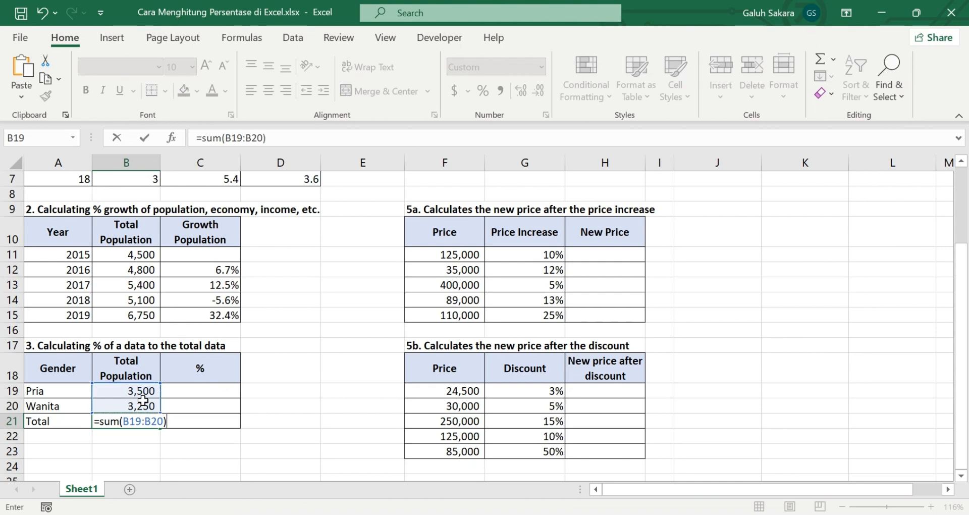
key(Return)
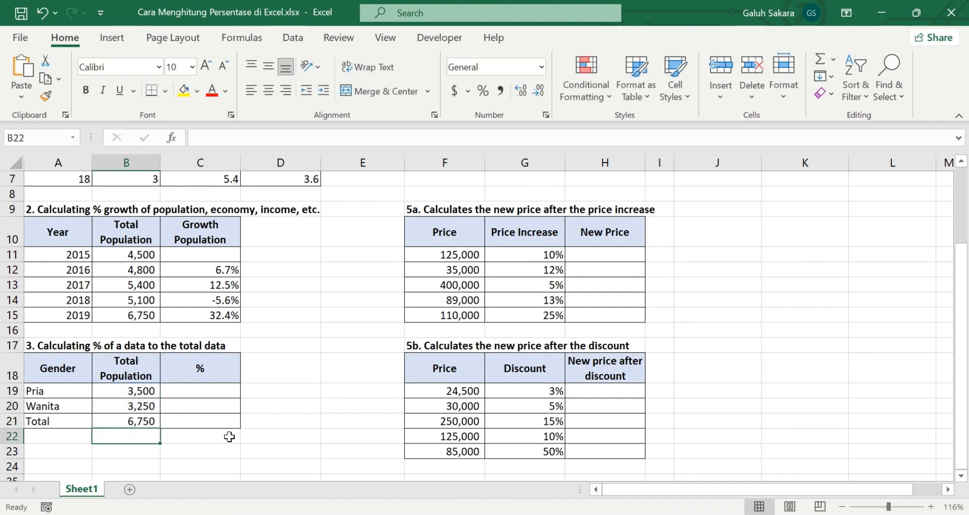
Calculate Pria's share of the total population in C19 with =B19/$B$21, using an absolute reference to the total.
click(212, 395)
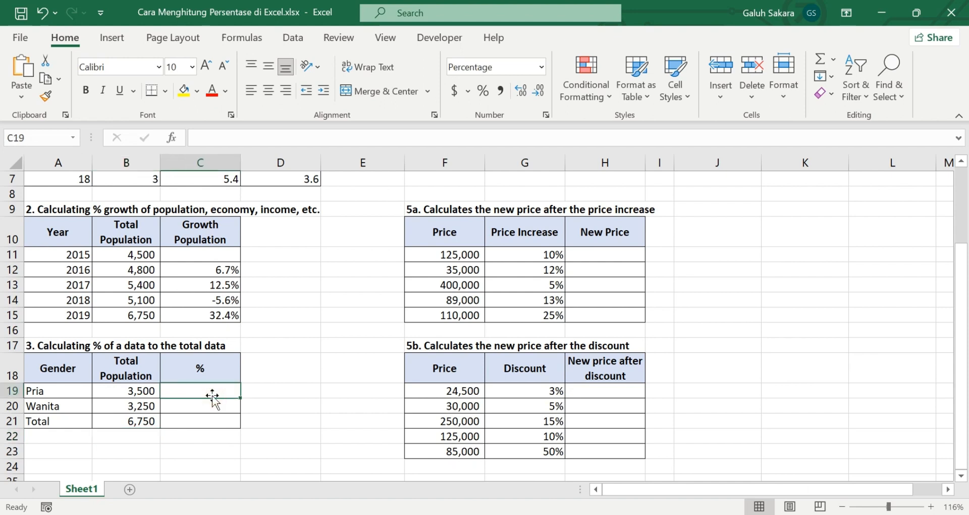
text(=)
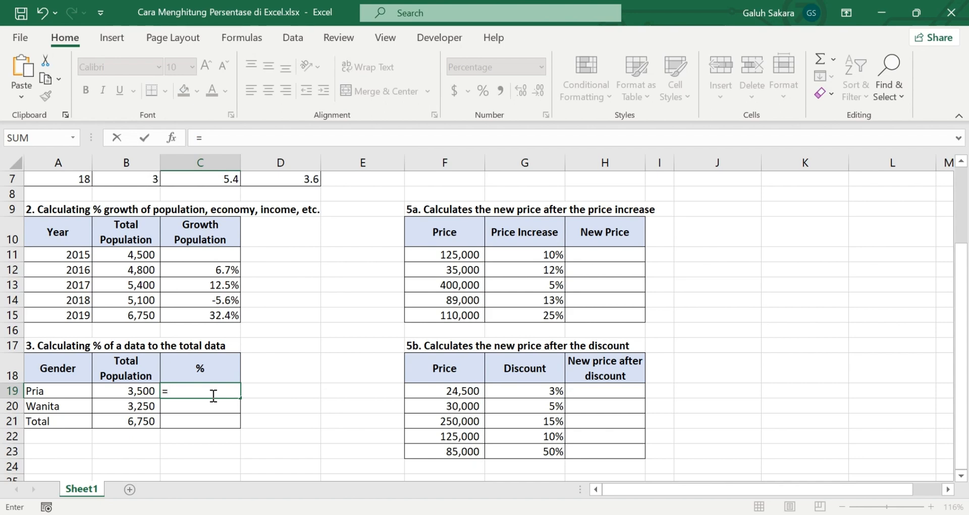
click(144, 390)
text(/)
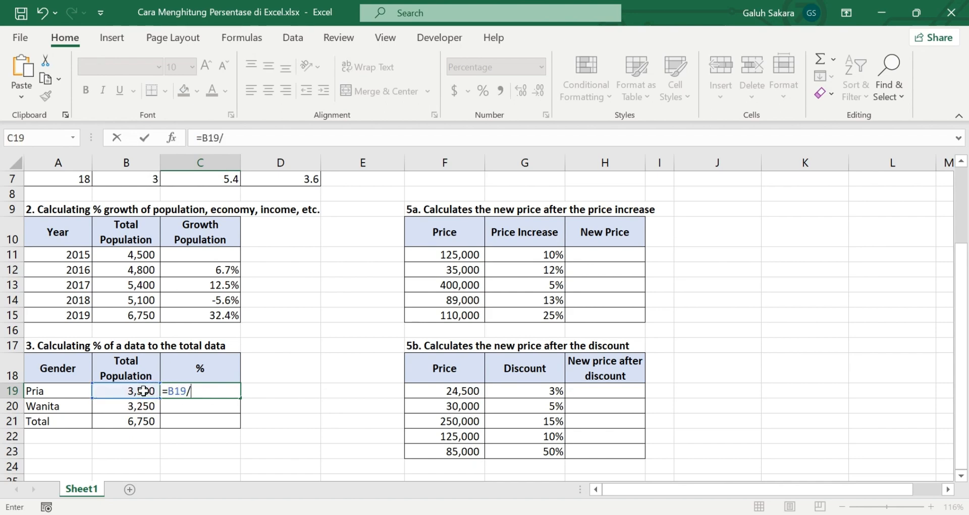
click(148, 427)
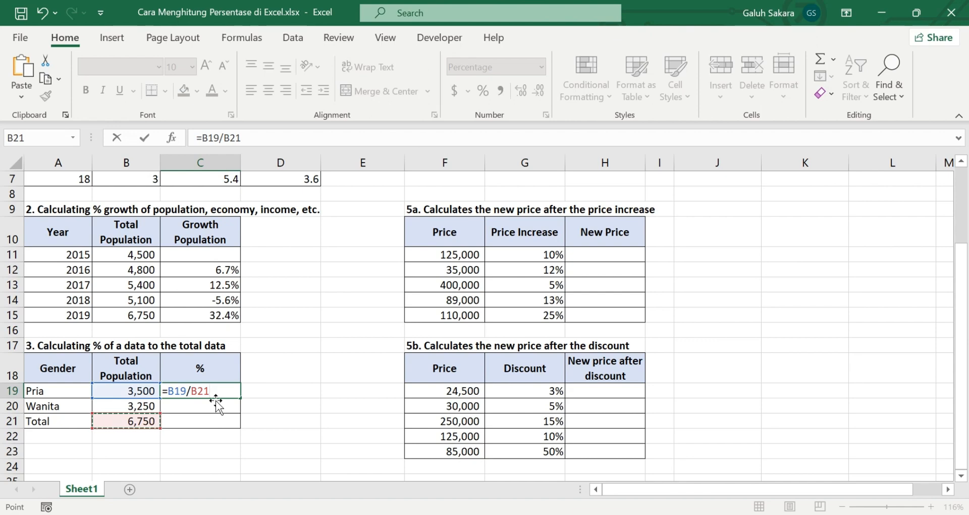
key(F4)
key(Return)
Fill the share-of-total formula from C19 down to C21.
click(225, 389)
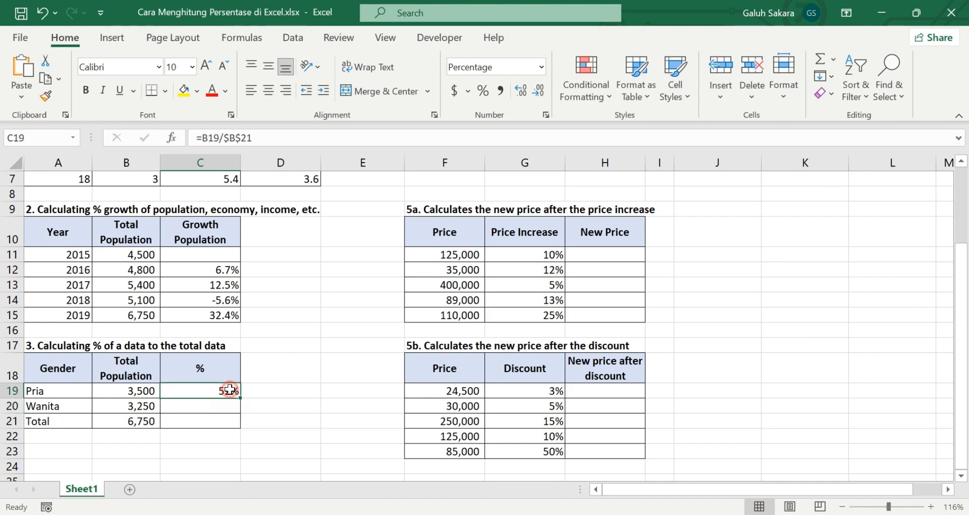
drag(241, 401, 244, 426)
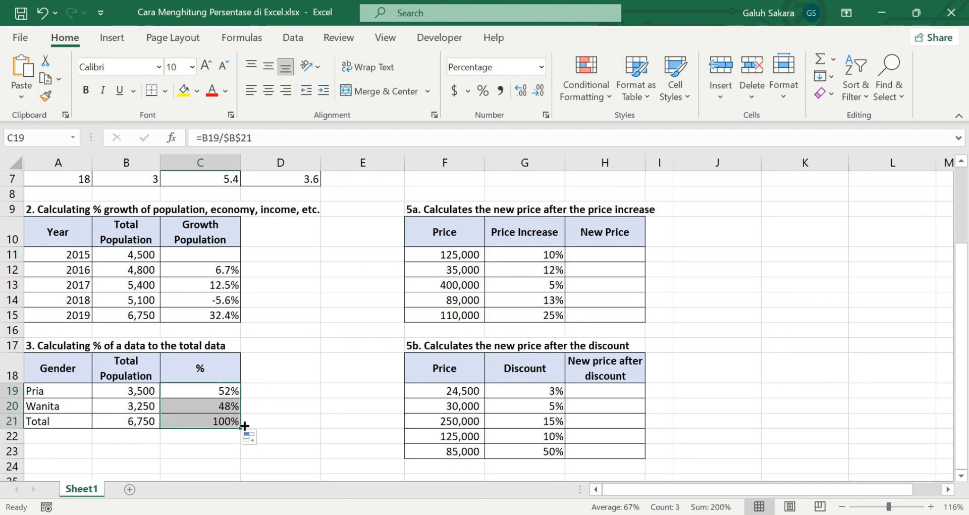
click(275, 409)
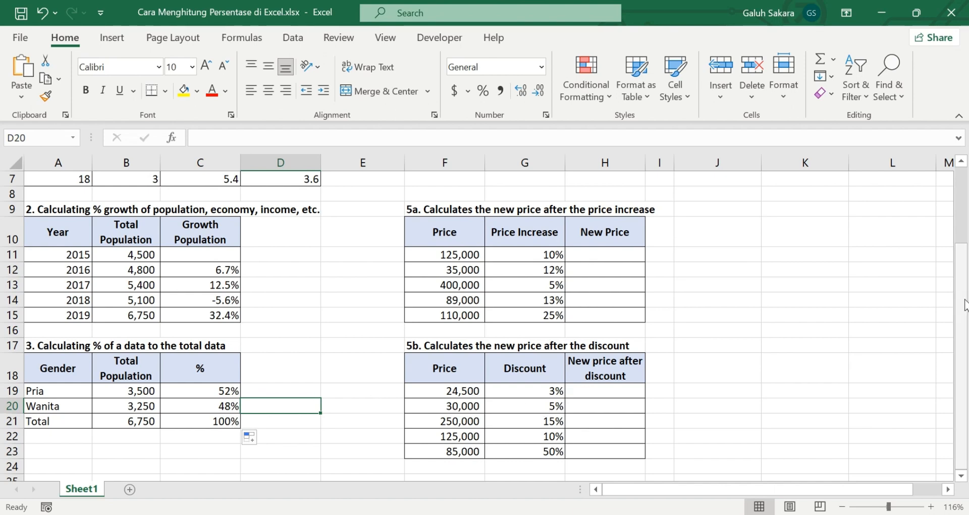
Calculate the profit in G4 of exercise 4 by subtracting expense from revenue with =G2-G3.
drag(961, 256, 962, 185)
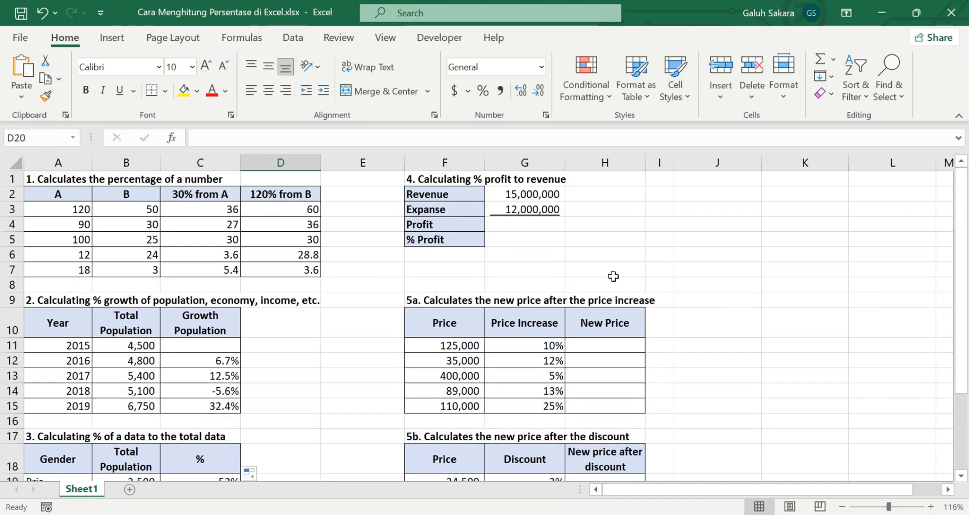
click(561, 249)
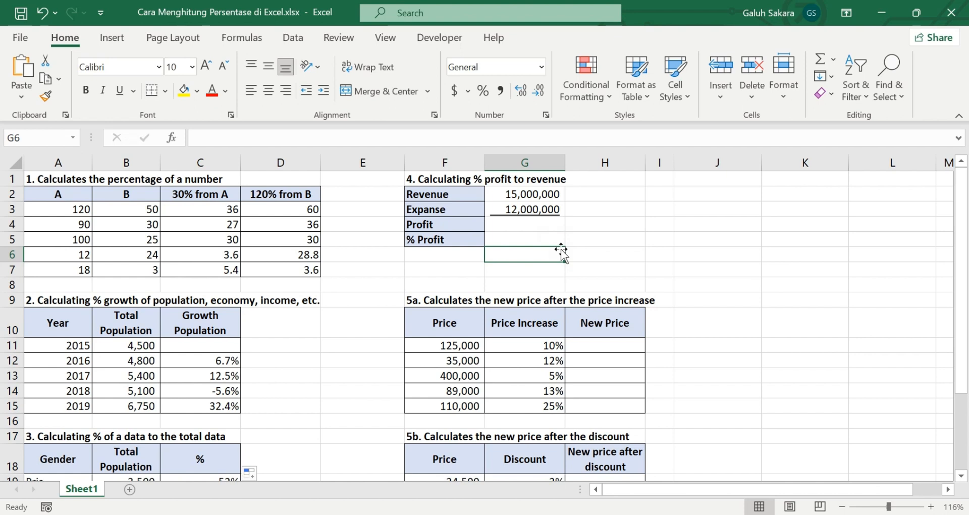
click(527, 195)
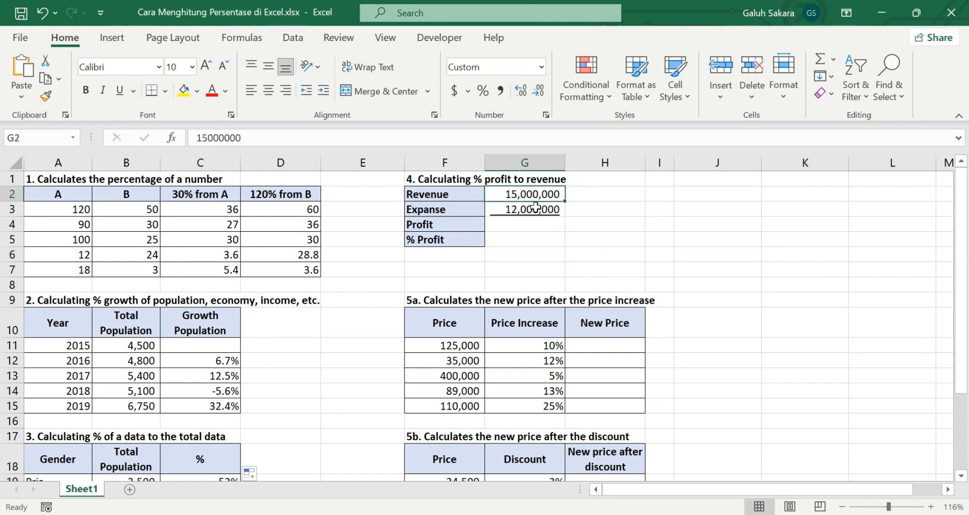
click(536, 207)
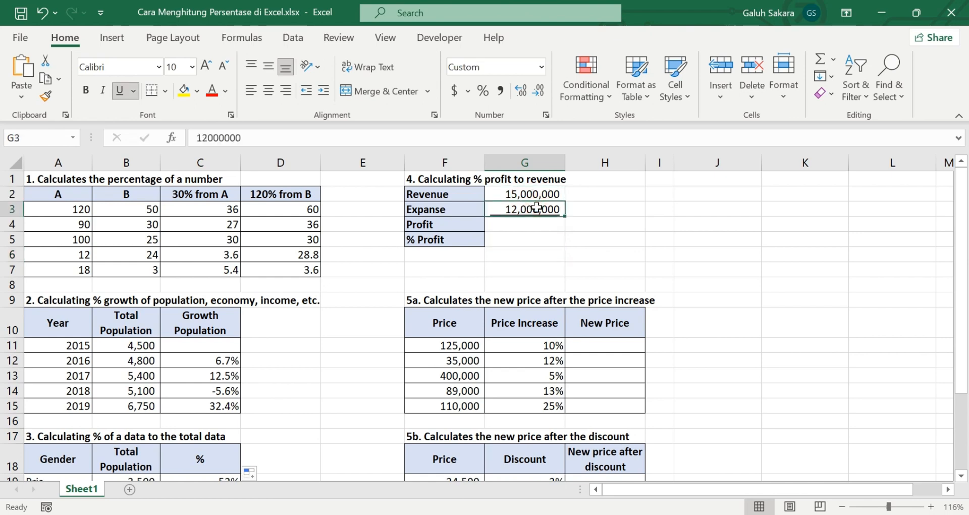
click(509, 222)
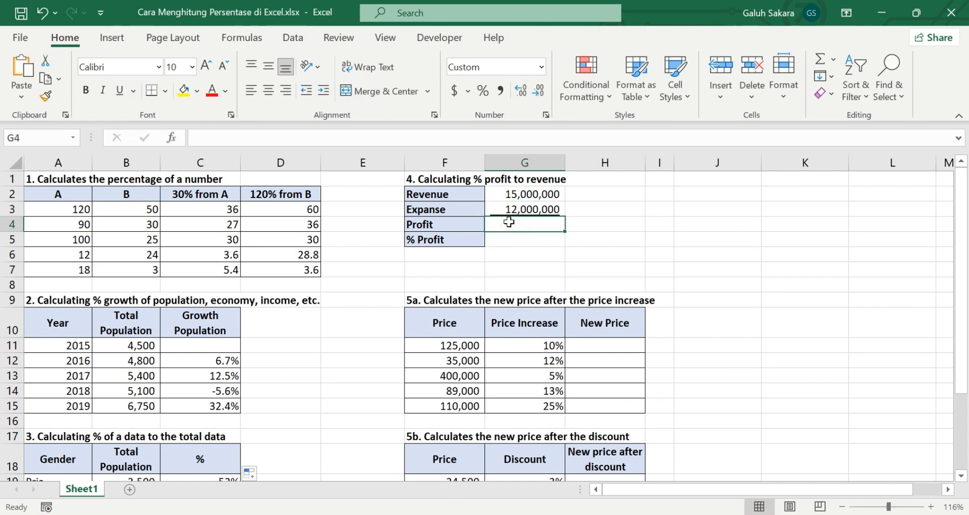
text(=)
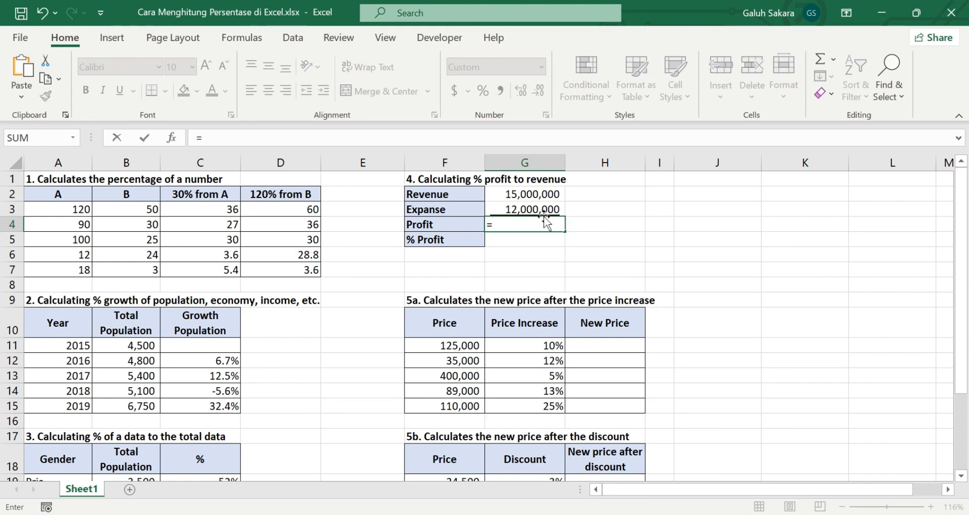
click(533, 195)
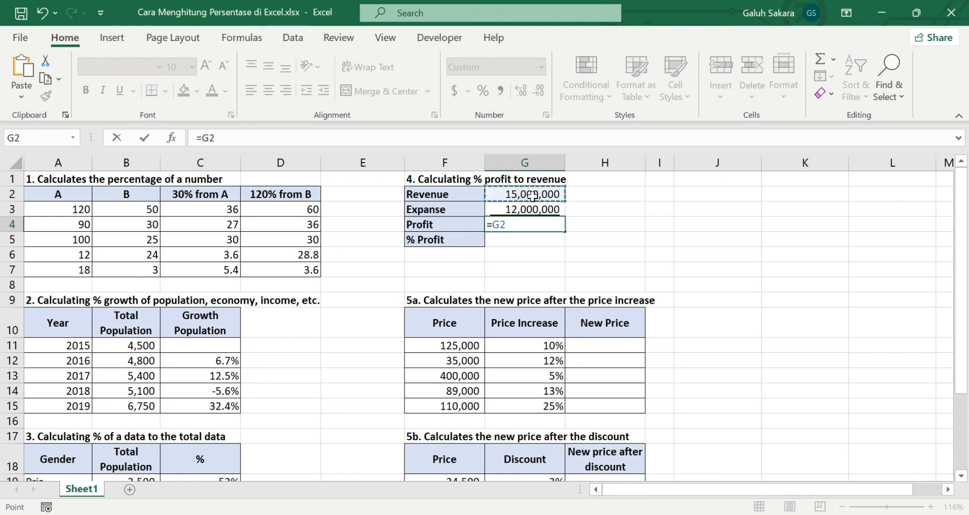
text(-)
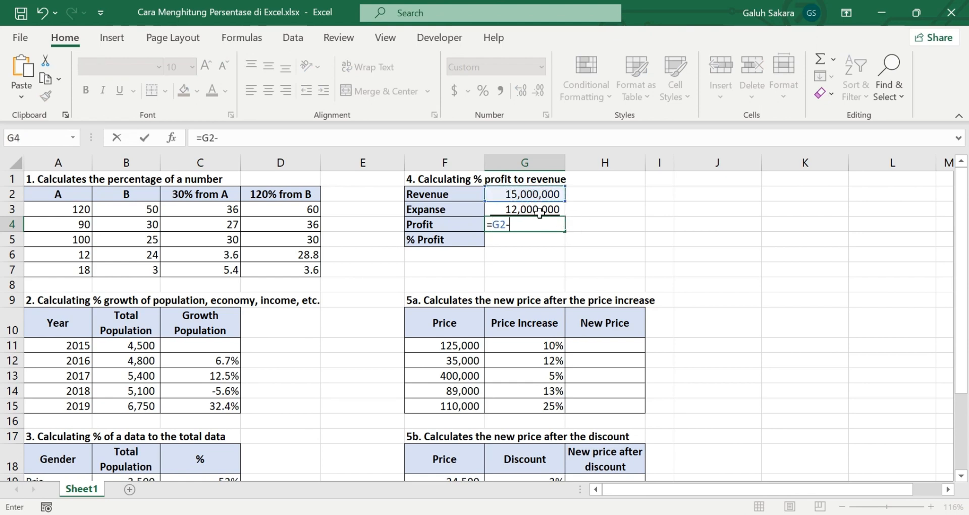
click(547, 210)
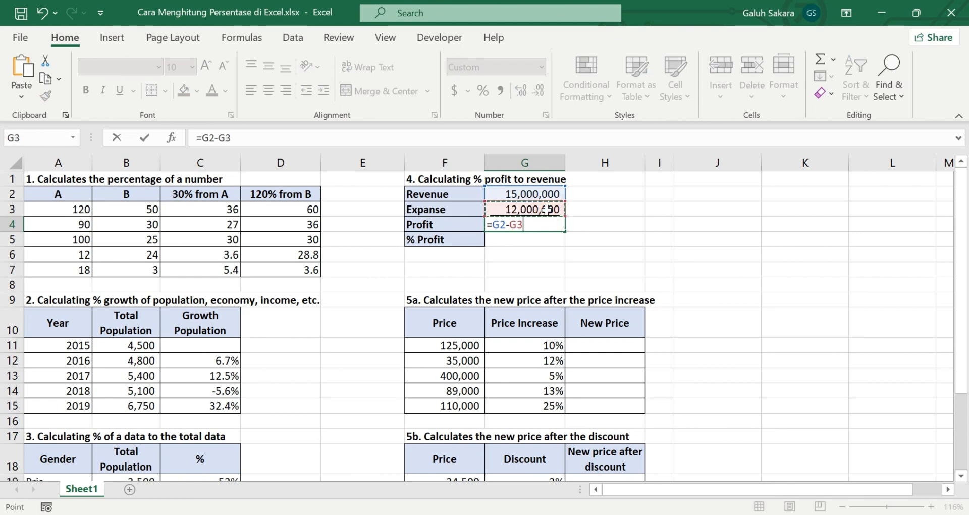
key(Return)
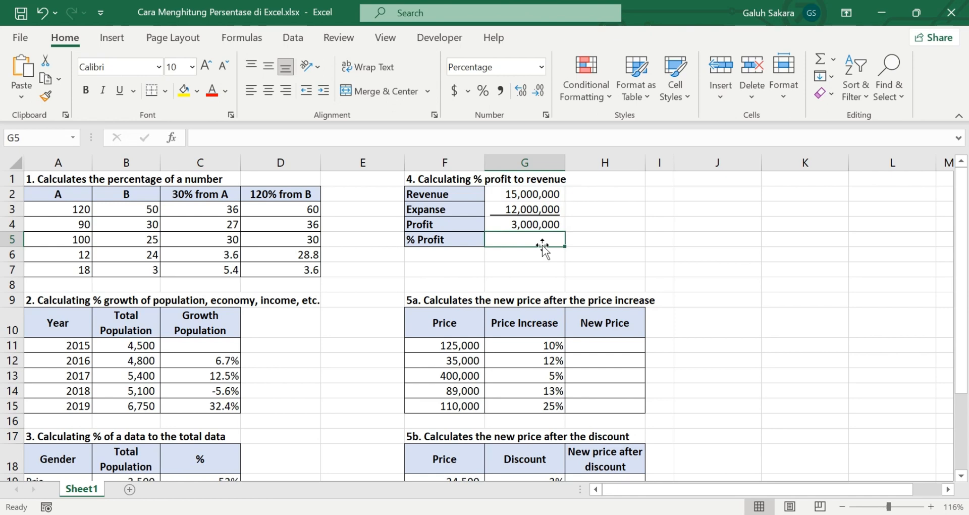
Calculate the profit percentage in G5 with =G4/G2 and check the resulting formula.
text(=)
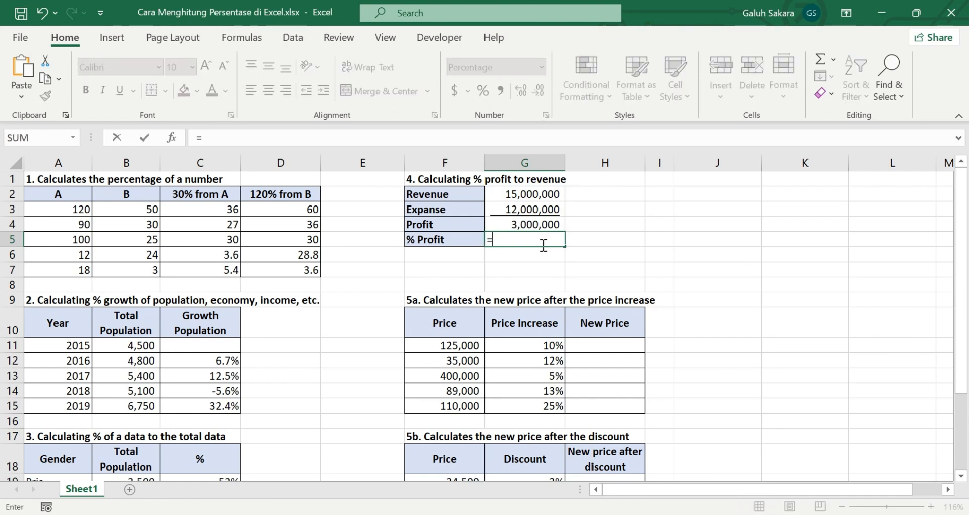
click(535, 222)
text(/)
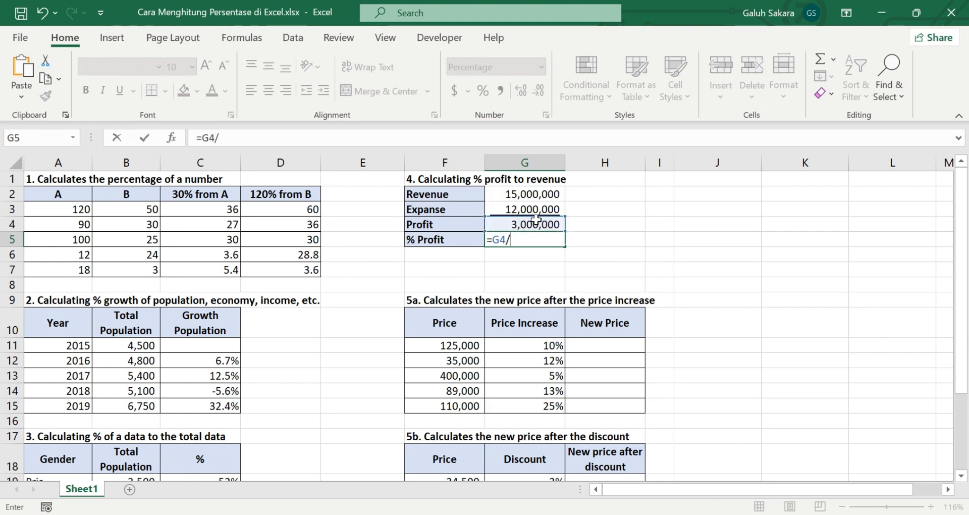
click(550, 193)
key(Return)
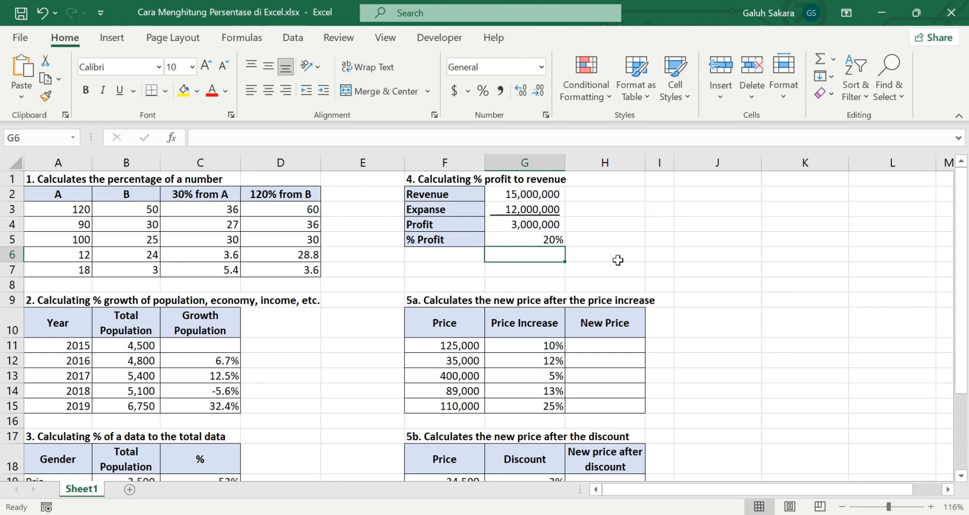
click(543, 238)
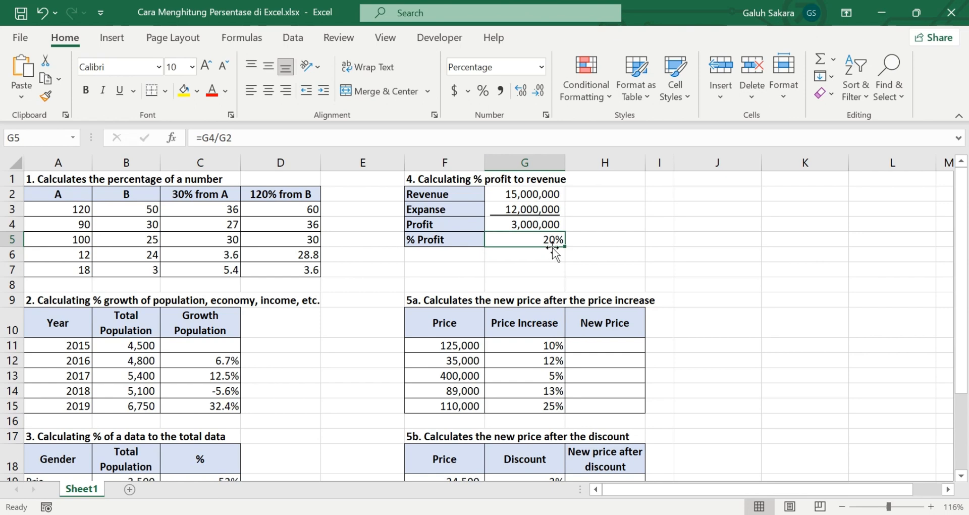
Calculate the first increased price in H11 of exercise 5a with =F11+G11*F11.
click(579, 345)
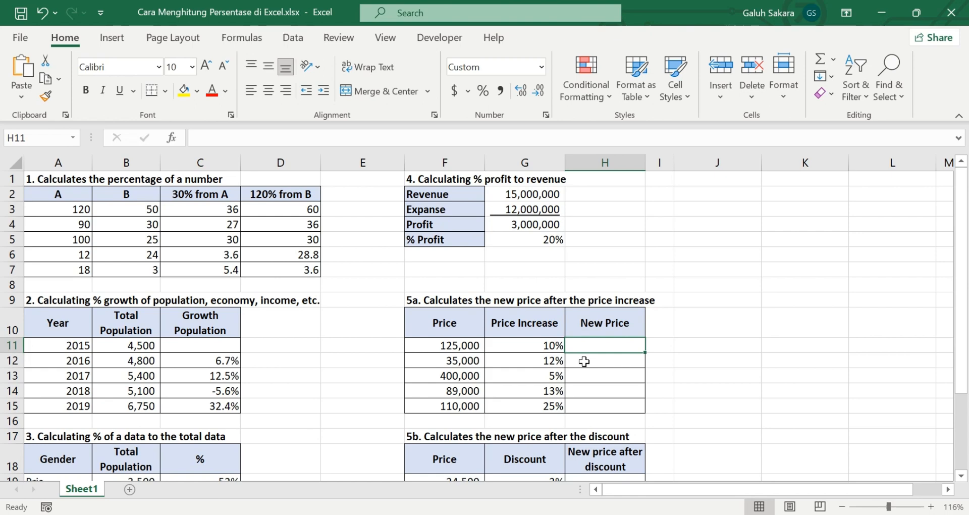
text(=)
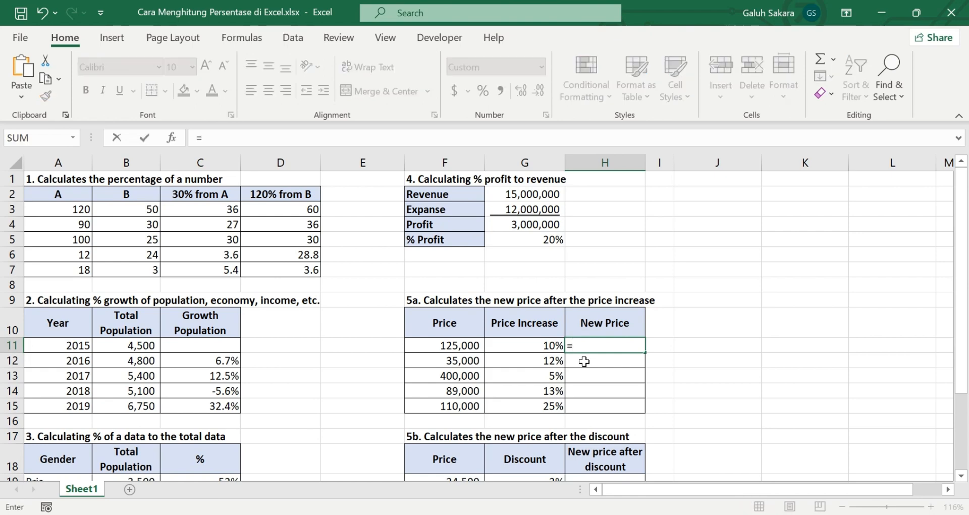
click(462, 346)
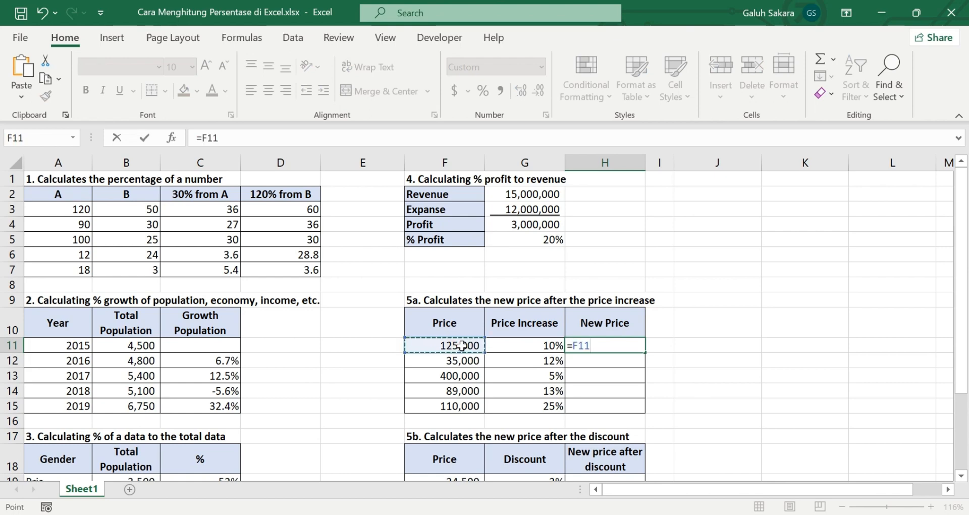
text(+)
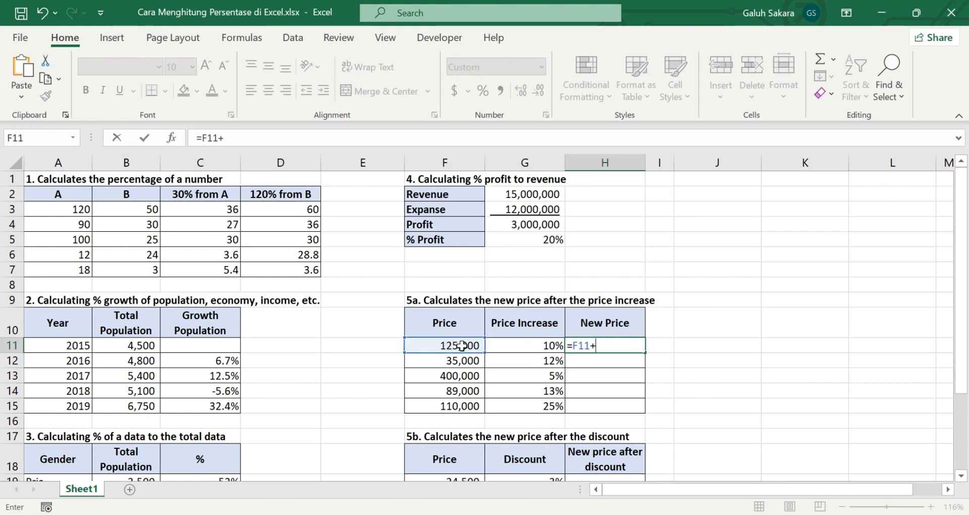
click(546, 347)
text(*)
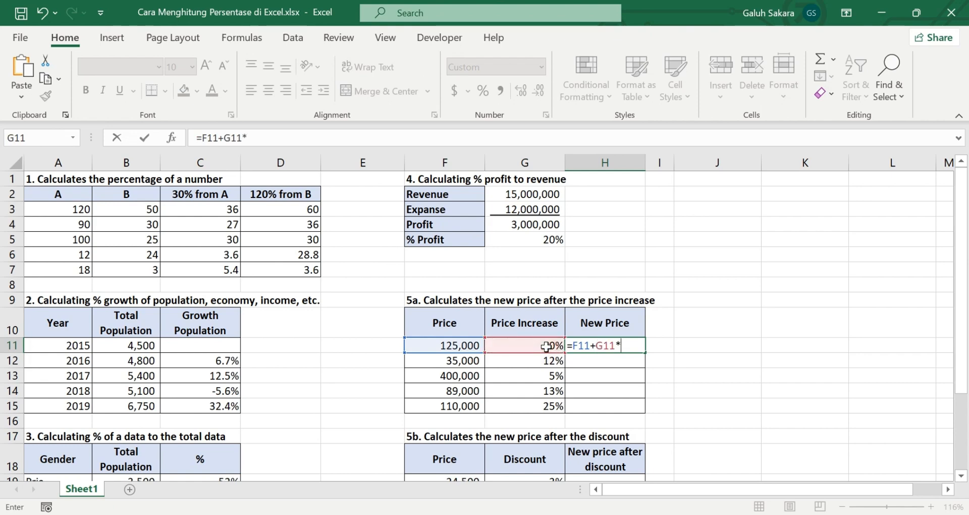
click(466, 346)
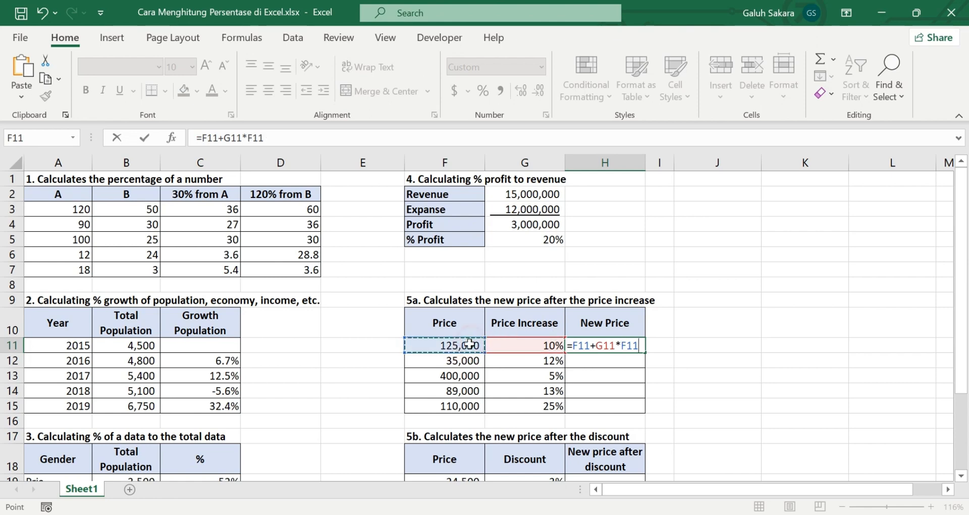
key(Return)
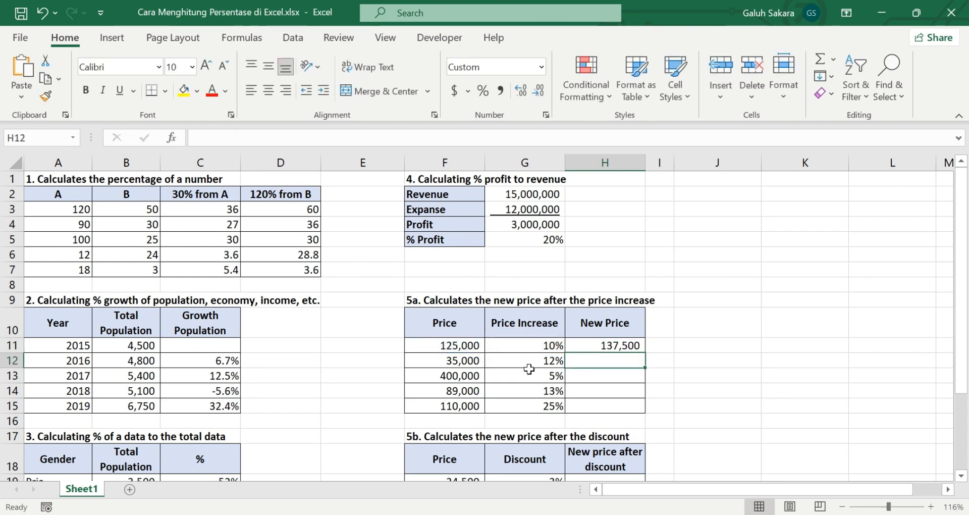
Replace the new price formula in H11 with the shorter form =F11*(1+G11).
click(614, 348)
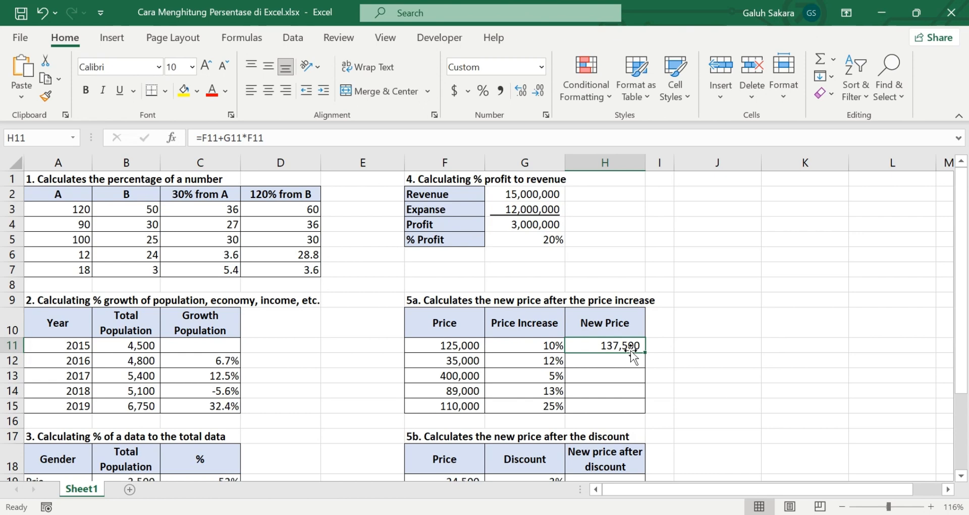
text(=)
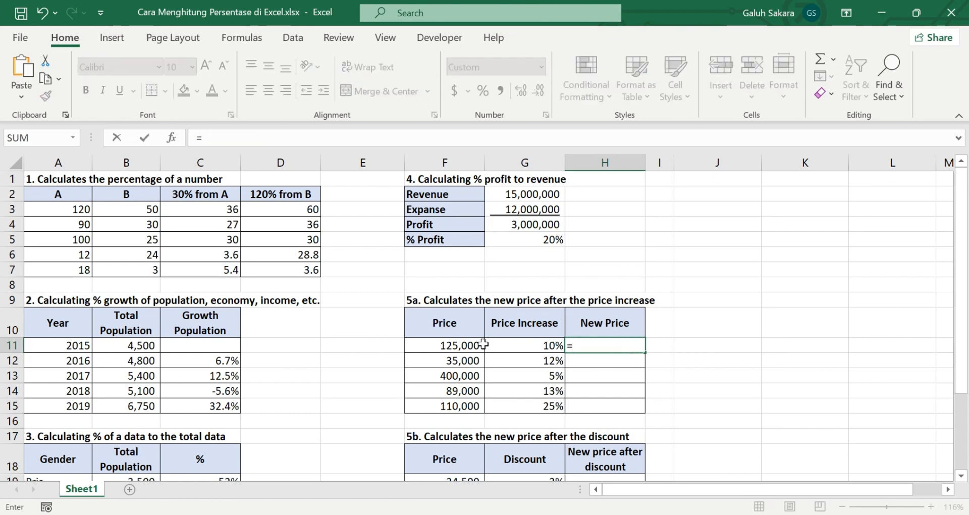
click(463, 346)
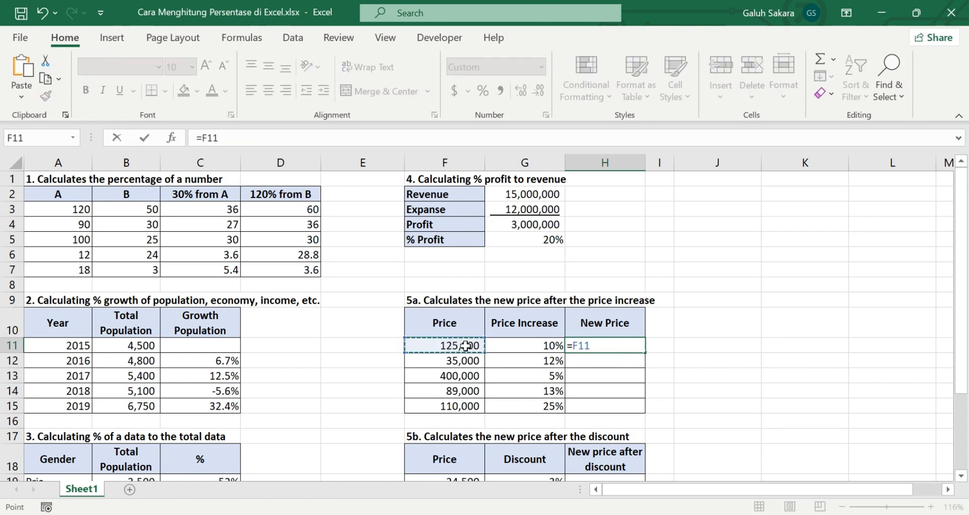
text(*(1)
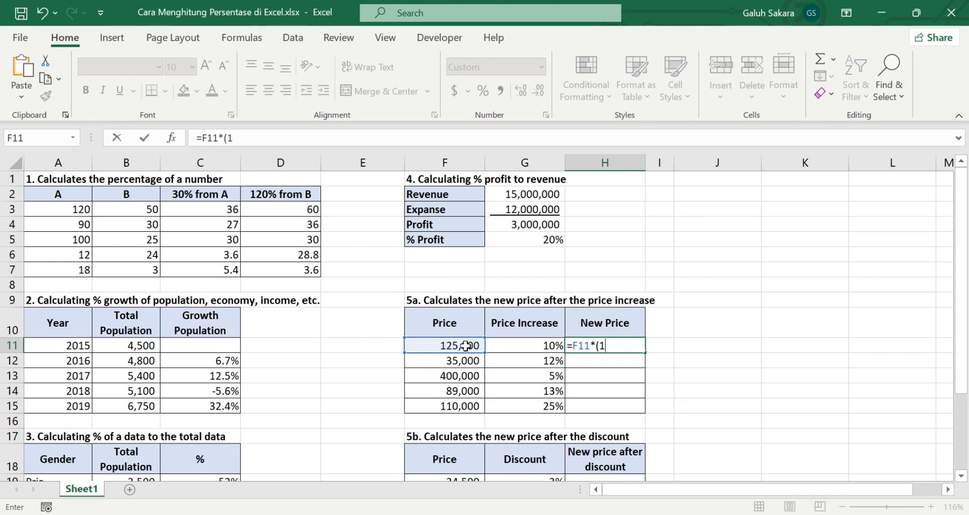
text(+)
click(523, 347)
text())
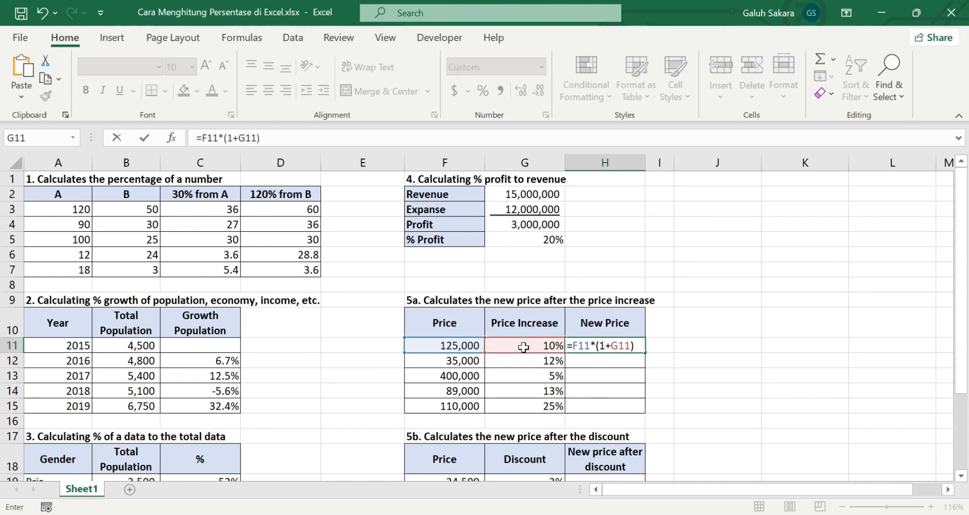
key(Return)
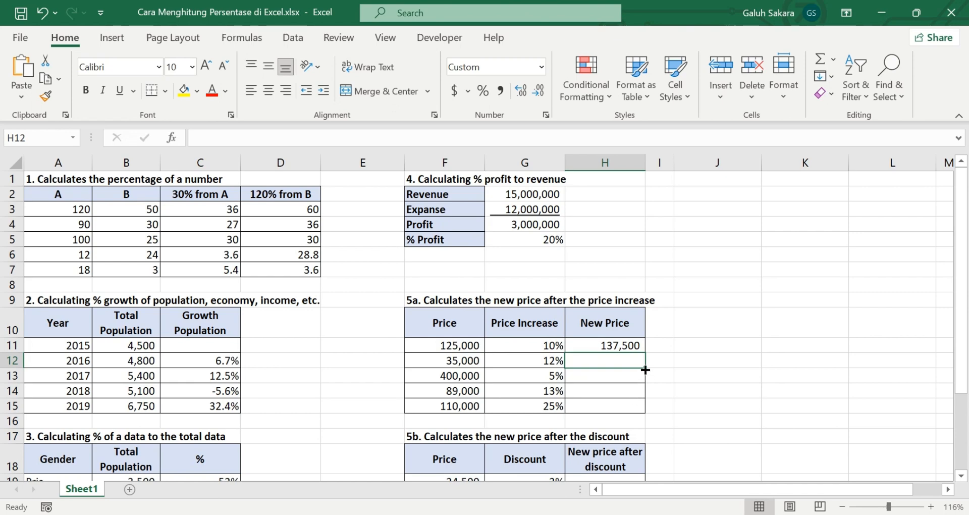
Fill the new price formula from H11 down to H15 and check the copied formula in H12.
click(634, 345)
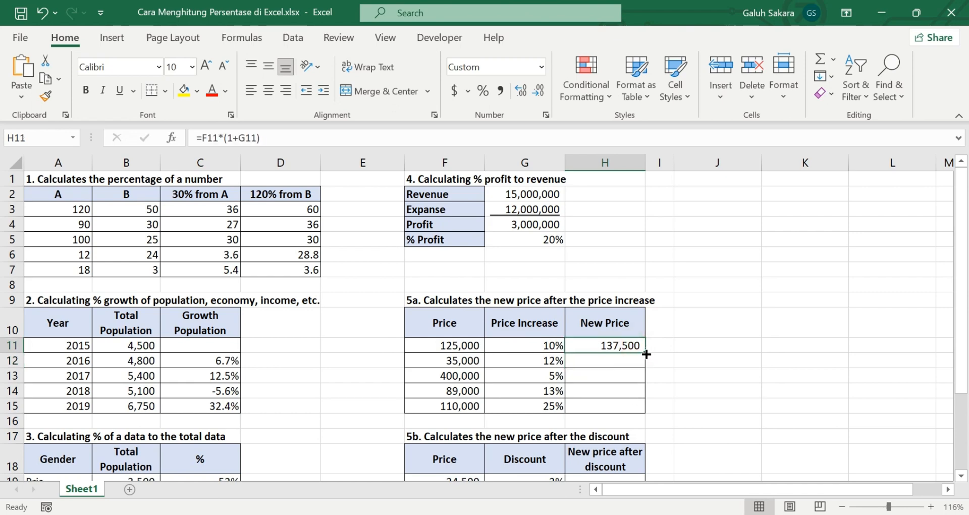
drag(646, 354, 644, 413)
click(716, 390)
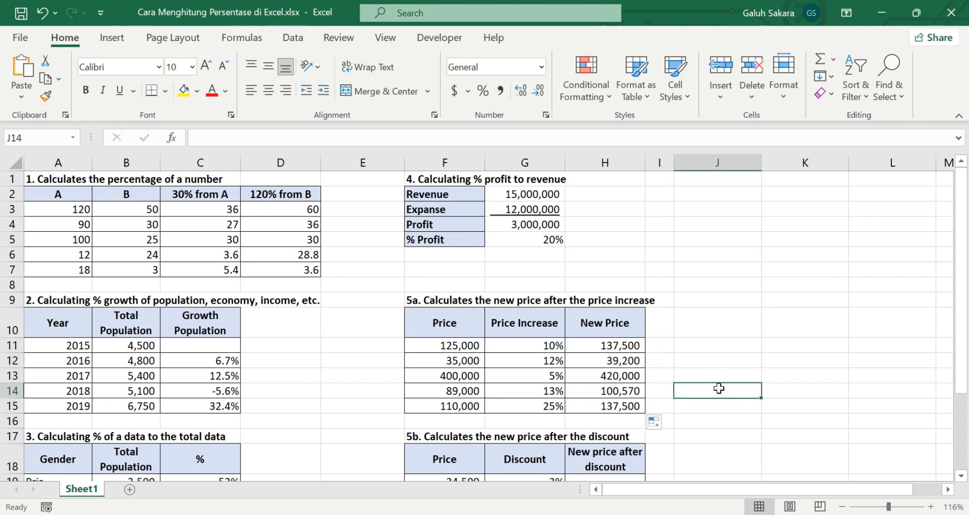
click(604, 360)
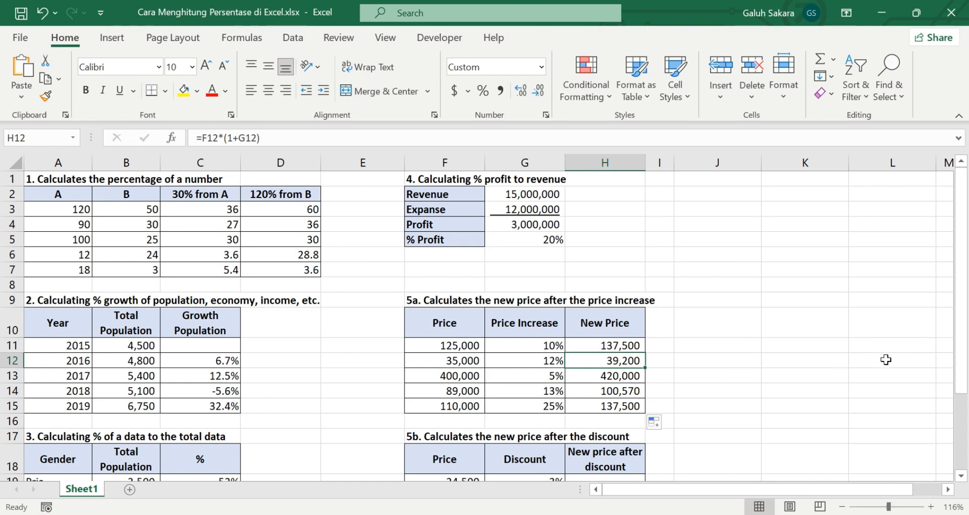
Calculate the first discounted price in H19 of exercise 5b with =F19*(1-G19).
drag(961, 308, 962, 391)
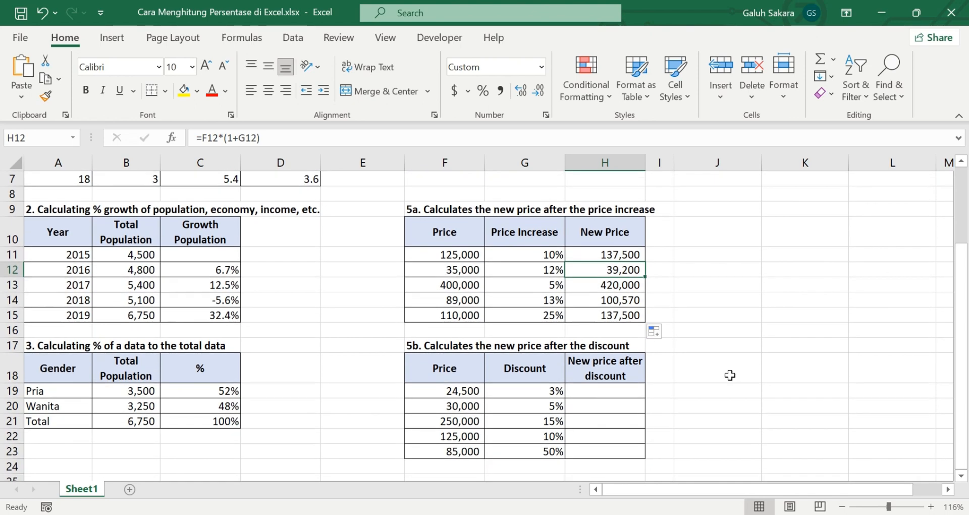
click(598, 389)
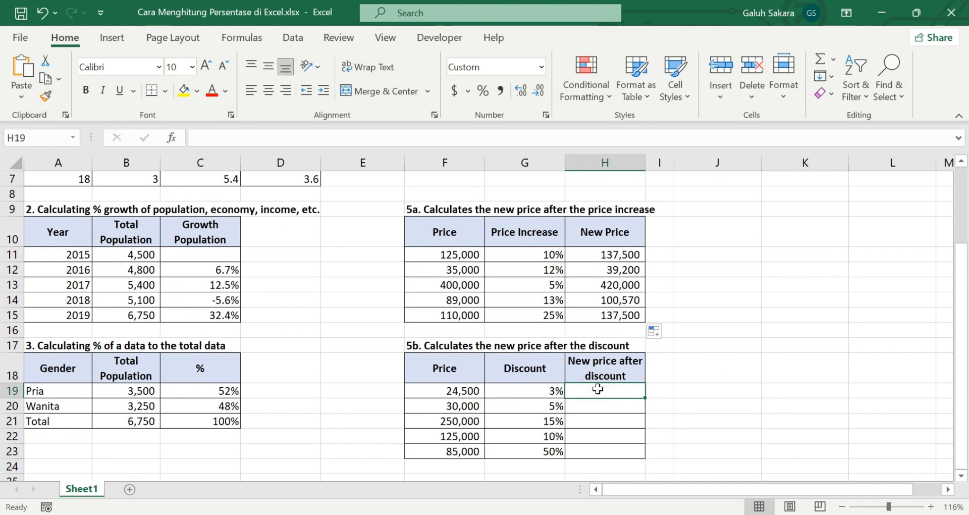
text(=)
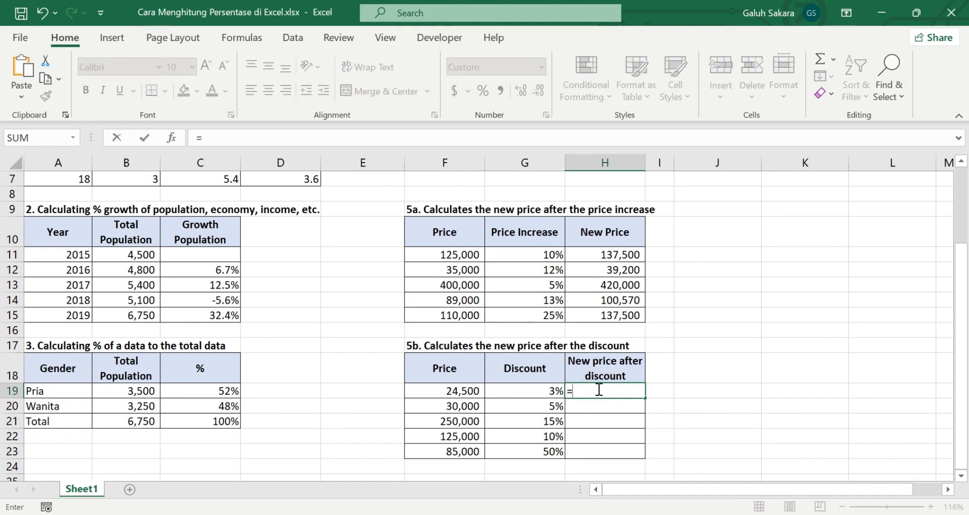
click(481, 390)
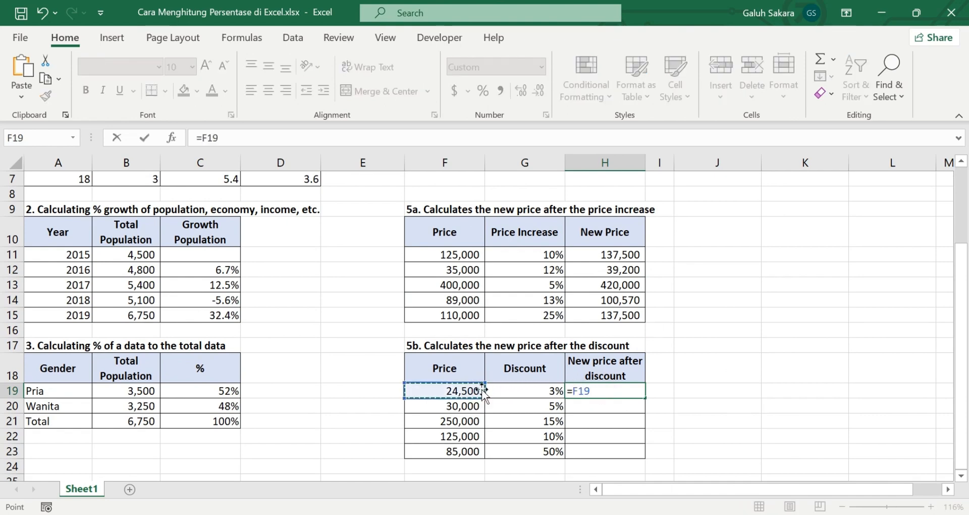
text(*()
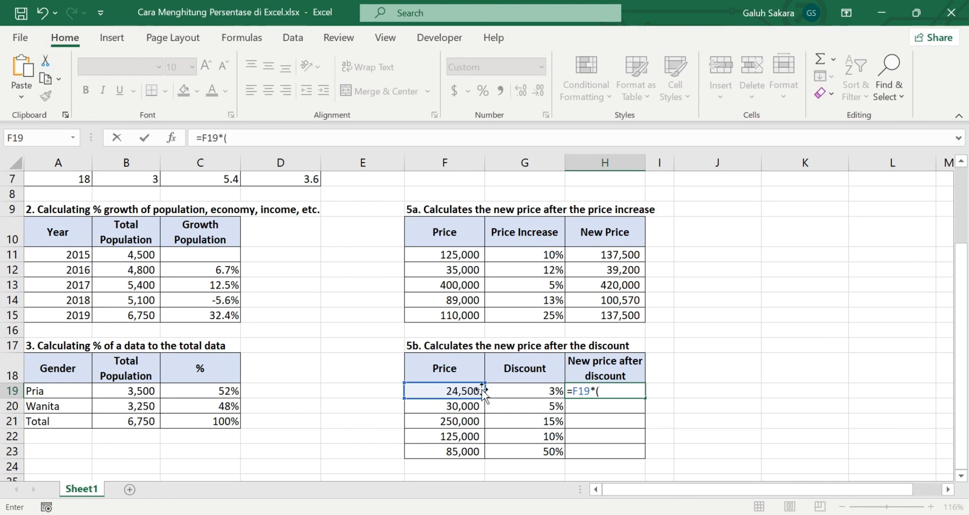
text(1-)
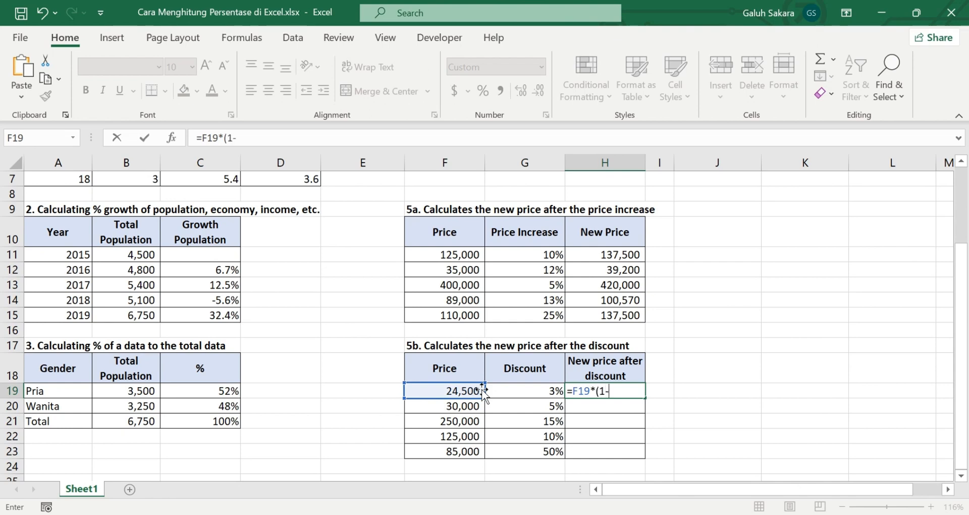
click(544, 391)
text())
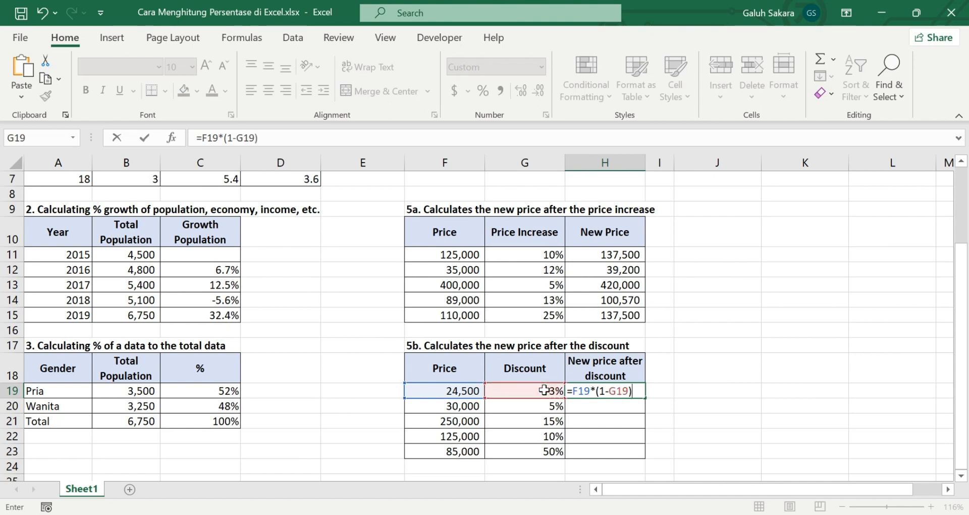
key(Return)
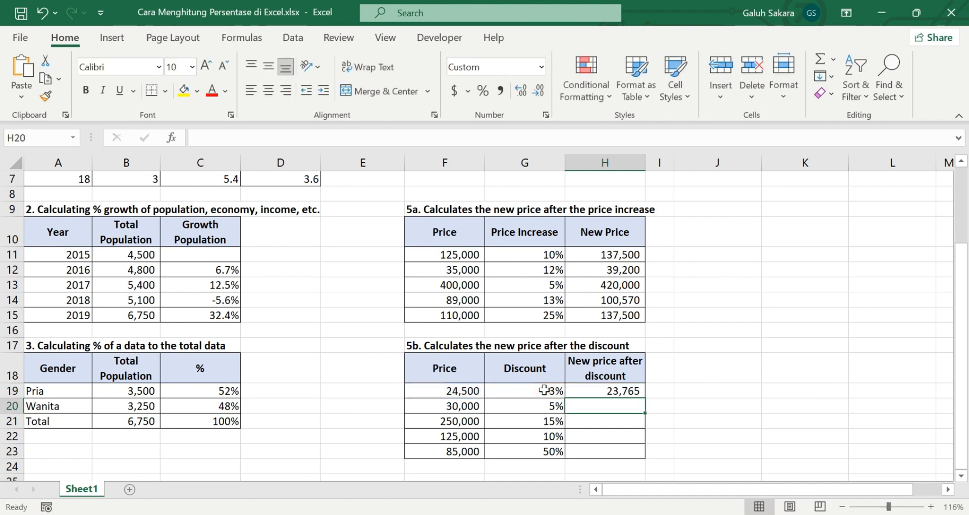
Fill the discounted price formula from H19 down to H23 and check the copied formula in H23.
click(638, 390)
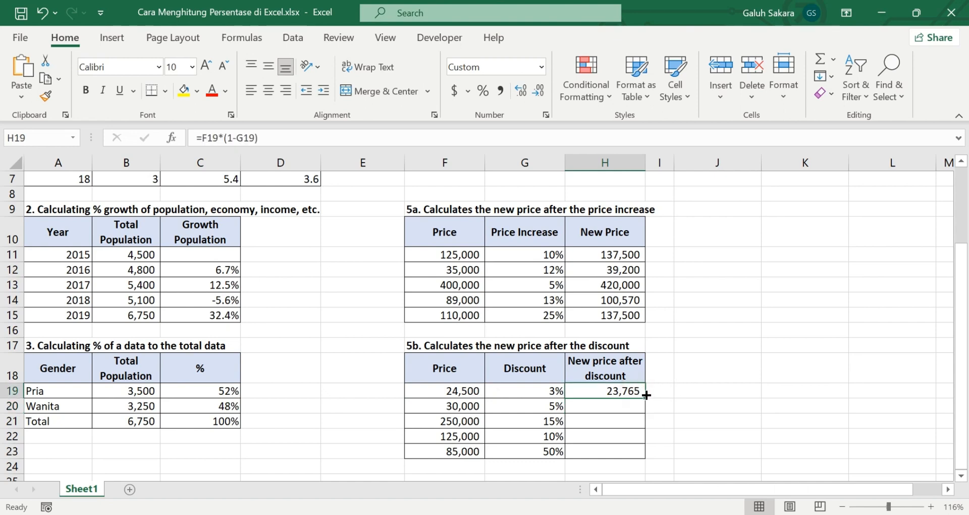
drag(643, 397, 647, 457)
click(691, 435)
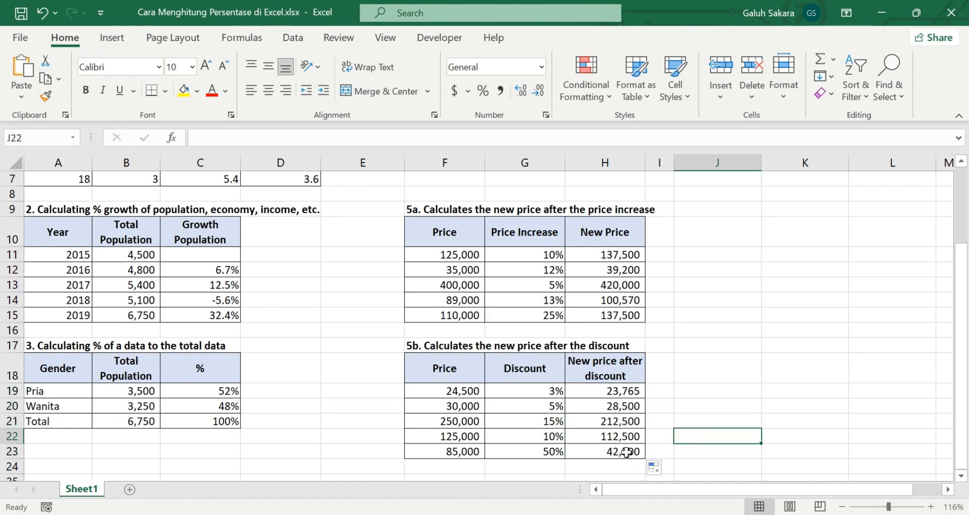
click(626, 450)
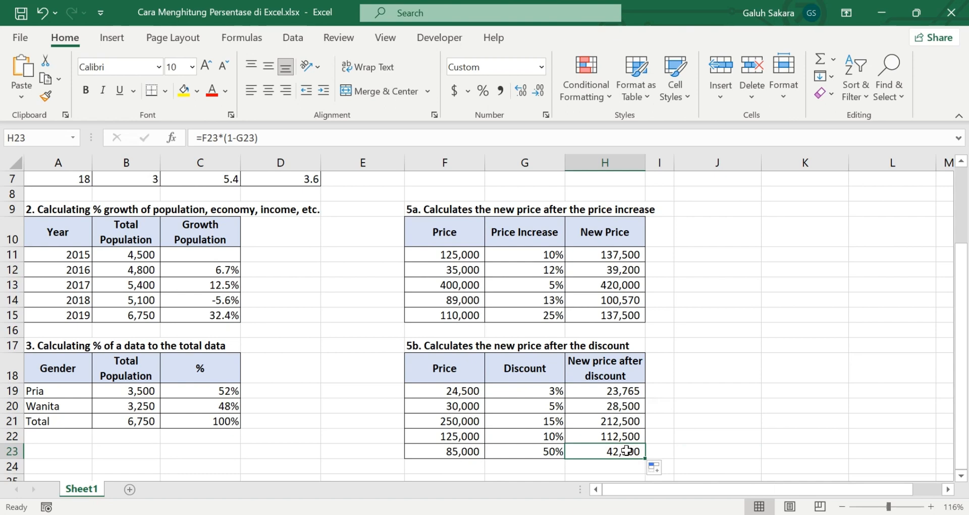
click(744, 329)
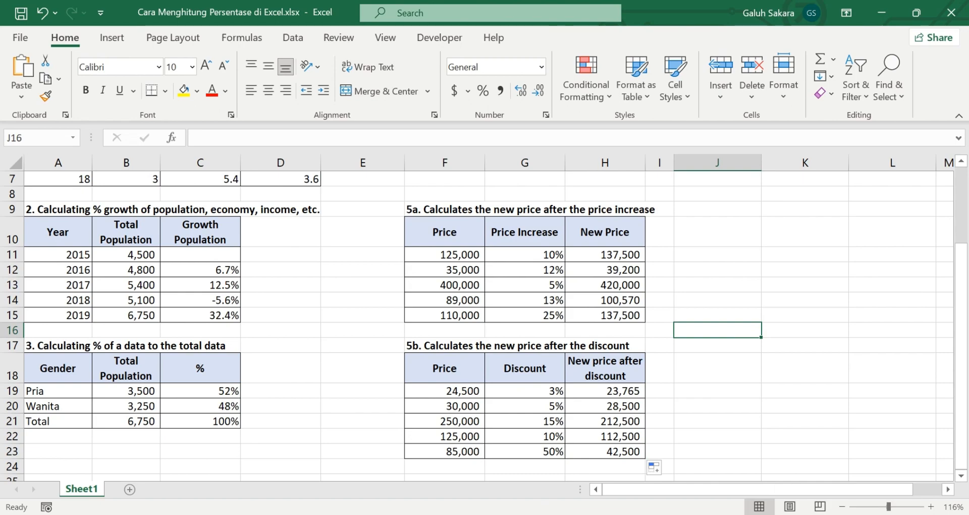
click(538, 514)
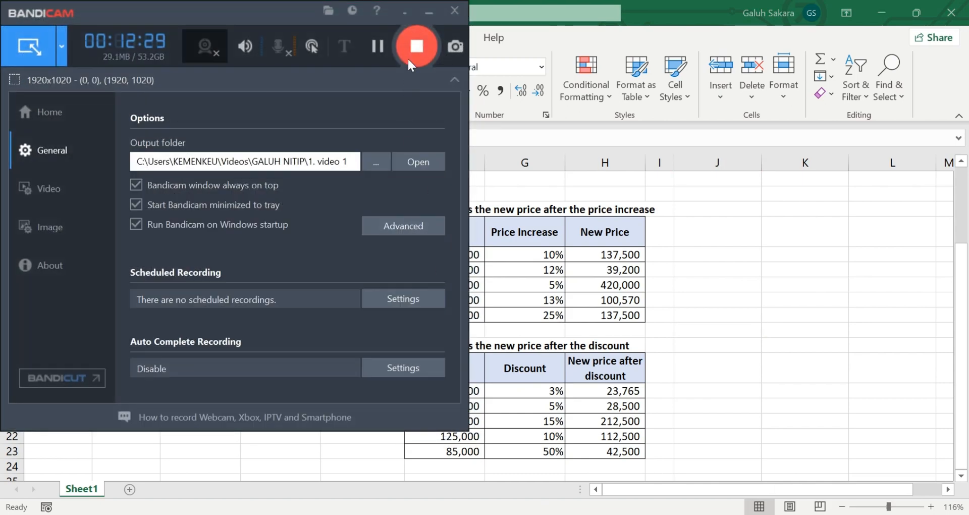
click(412, 55)
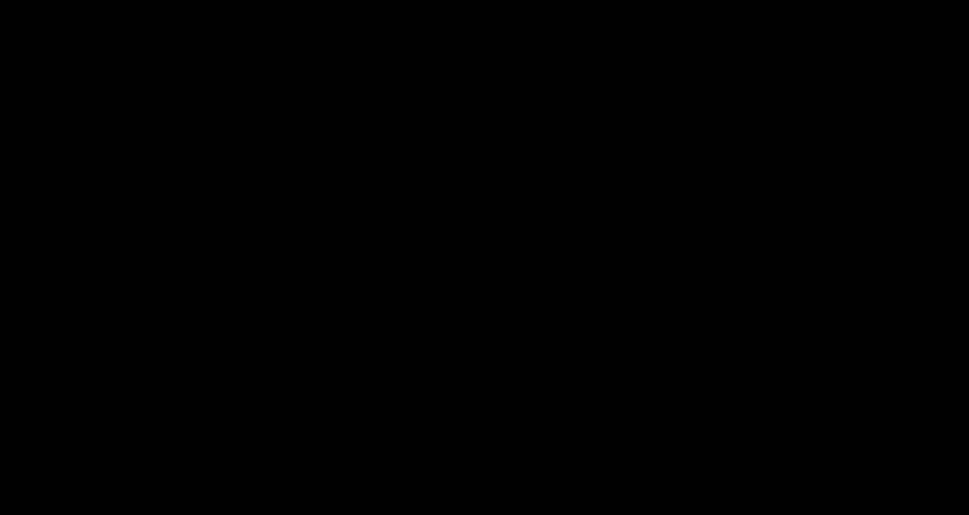